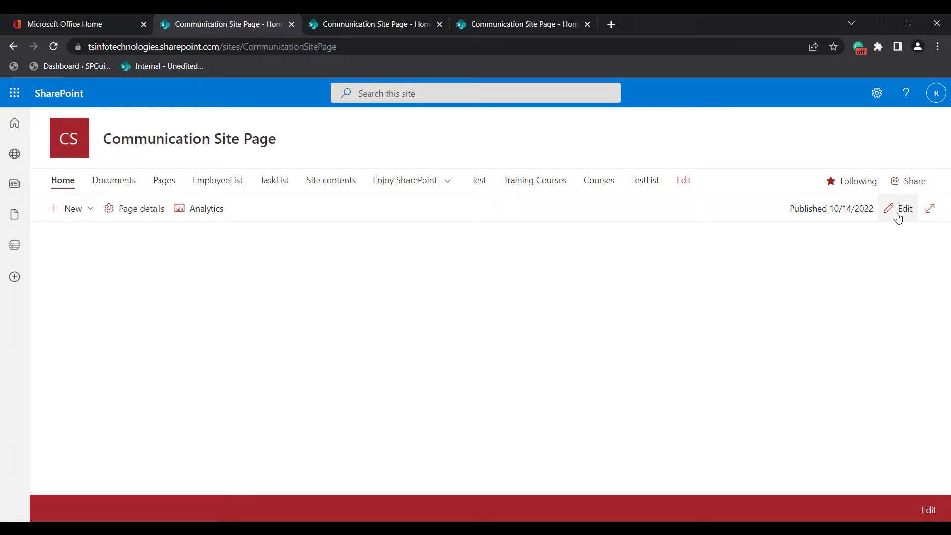
Put the Communication Site home page in edit mode and add a one-column section below the existing empty section
left_click(898, 208)
left_click(10, 246)
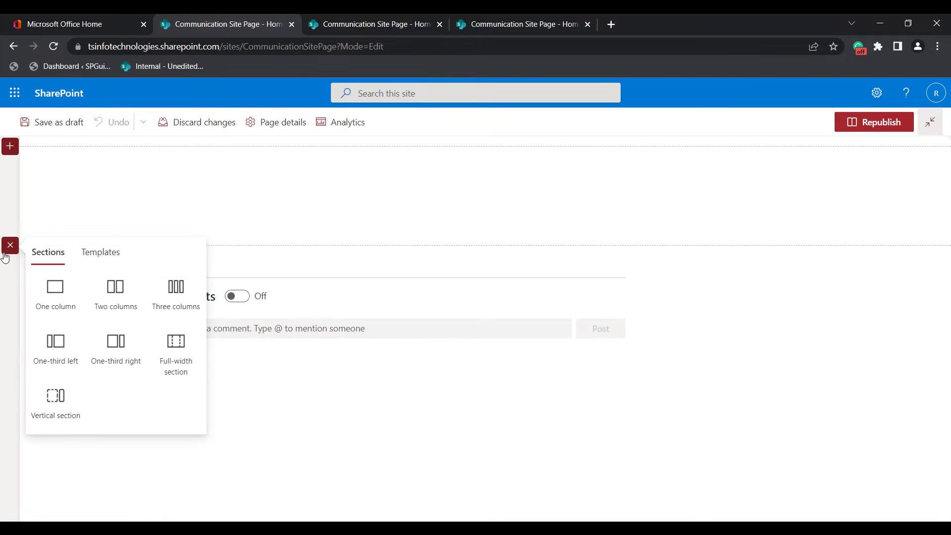
left_click(56, 292)
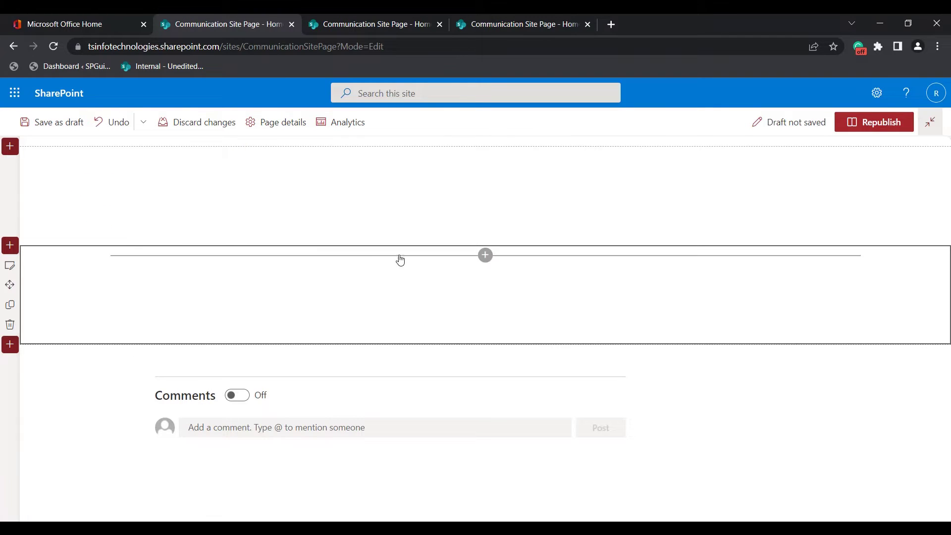
Add a Text web part to the new section containing "Welcome to the TSinfo Technologies"
left_click(485, 256)
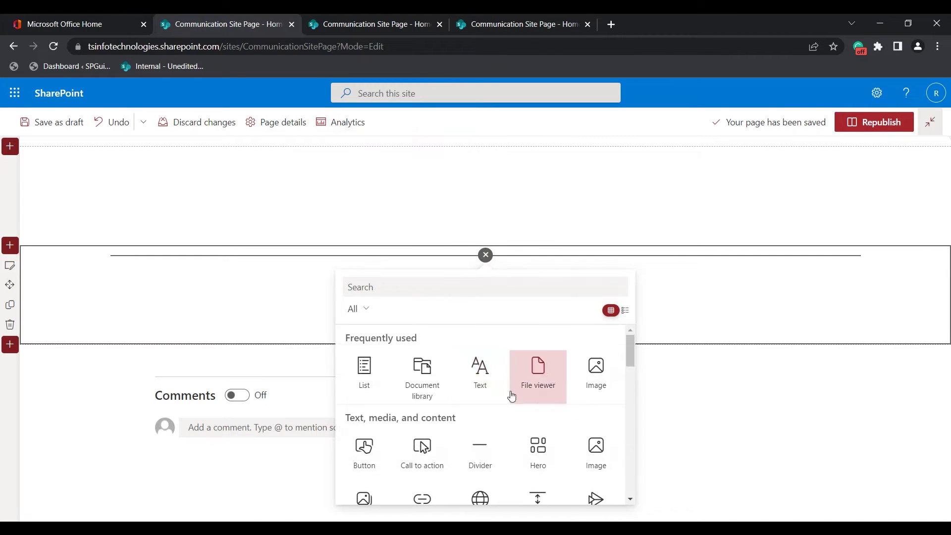
left_click(485, 374)
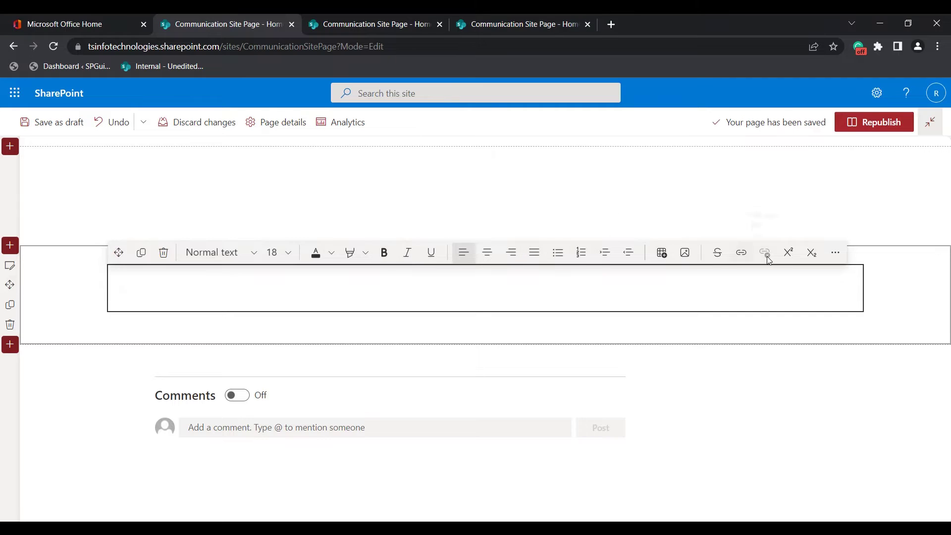
left_click(293, 289)
type("W")
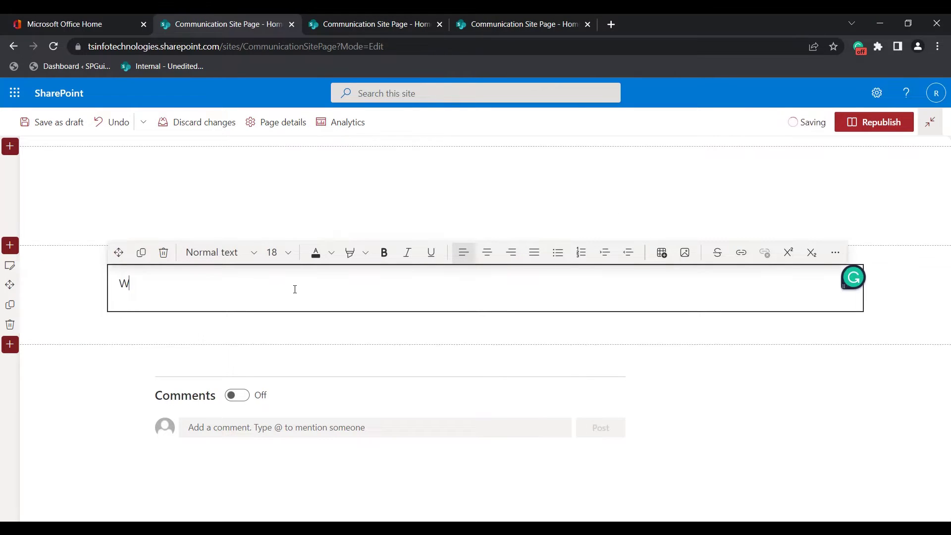
type("elcome to the TSinfo Technologies")
left_click_drag(297, 286, 128, 288)
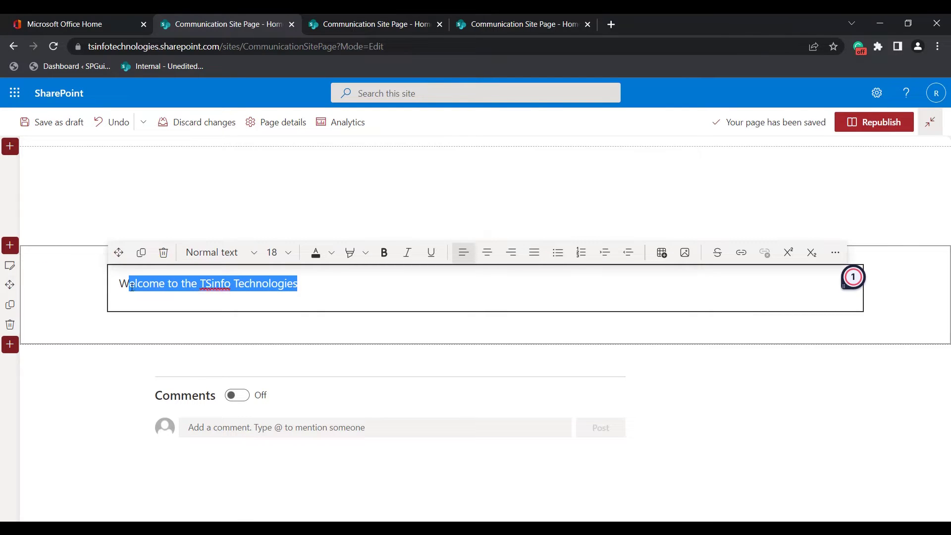
left_click(128, 289)
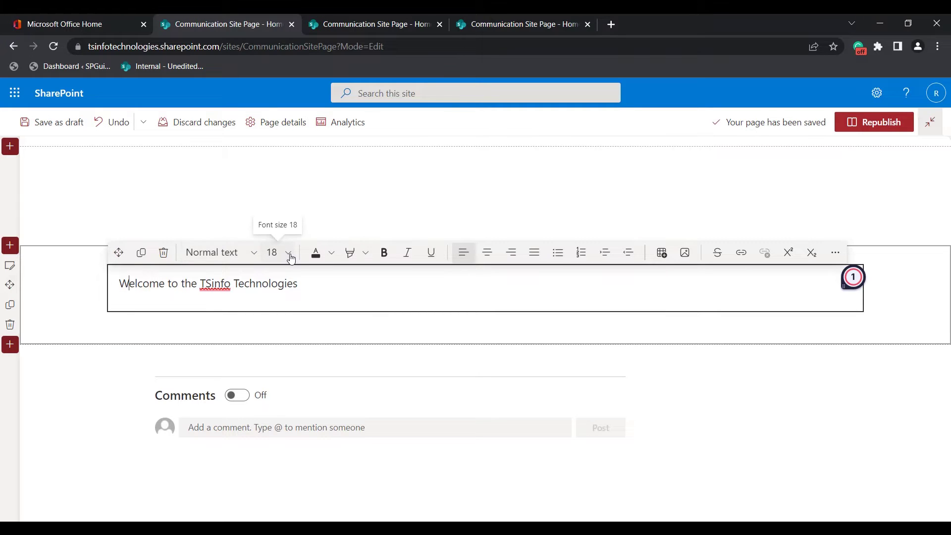
left_click(254, 255)
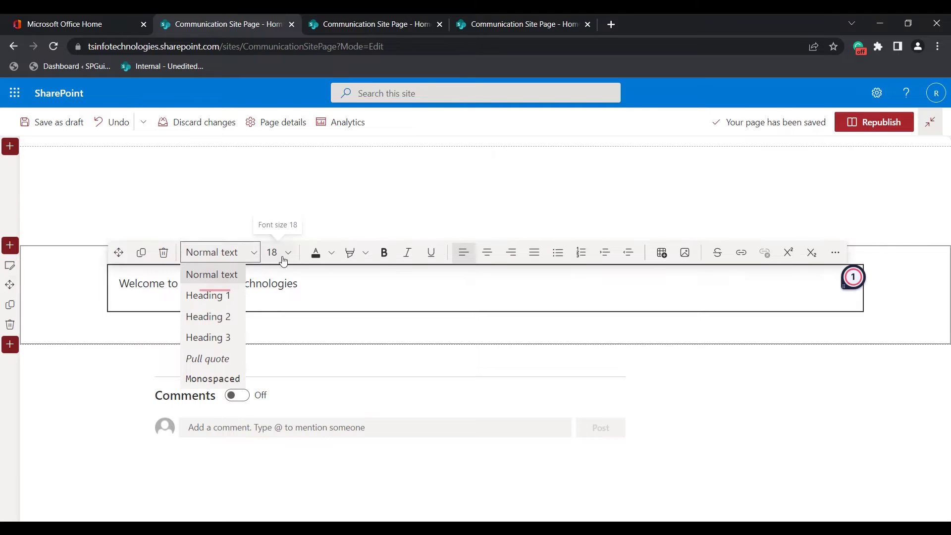
left_click(273, 252)
left_click(255, 249)
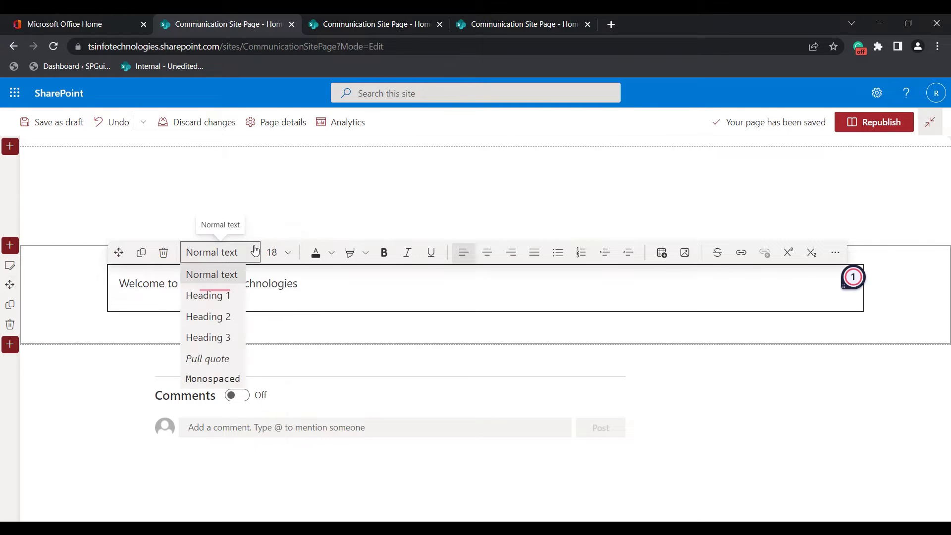
left_click(341, 291)
Apply the Heading 1 style to the whole welcome line and set its font size to 16
left_click_drag(342, 291, 116, 279)
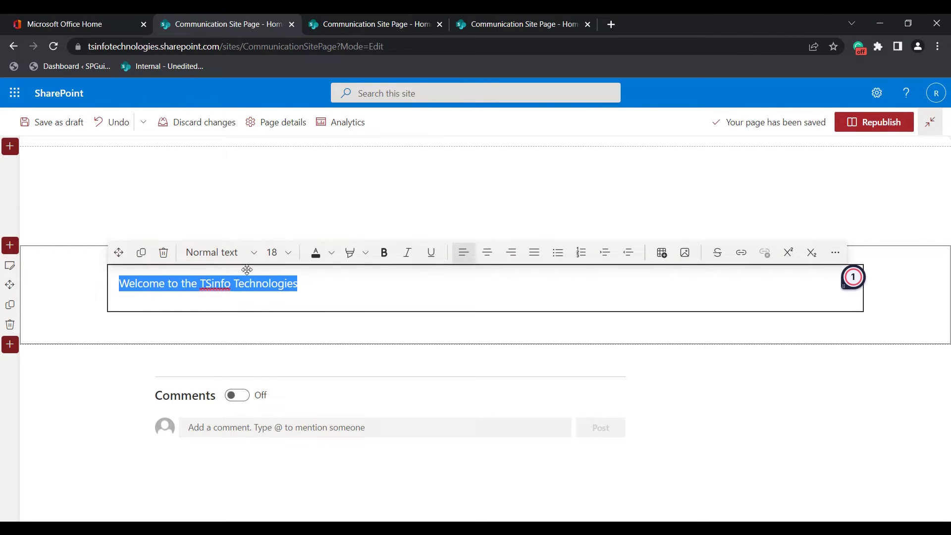
left_click(255, 253)
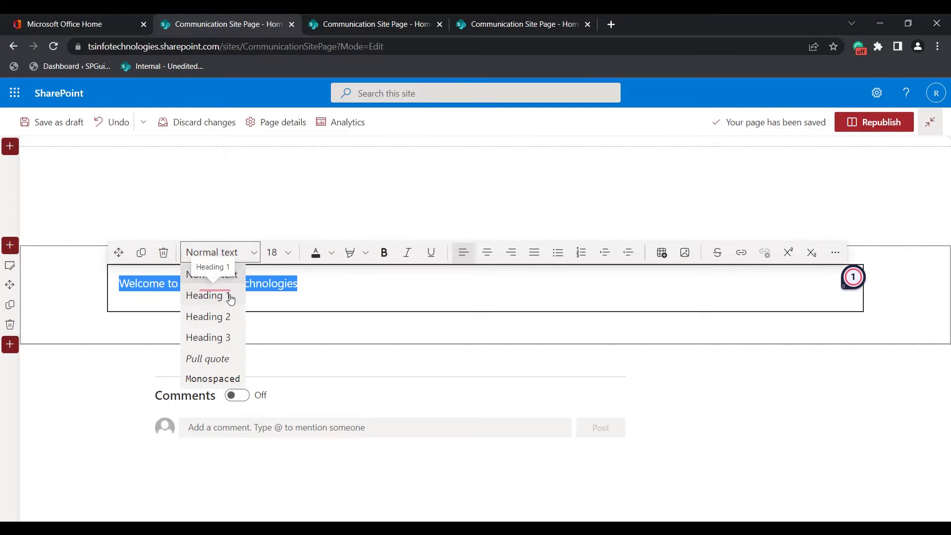
left_click(228, 296)
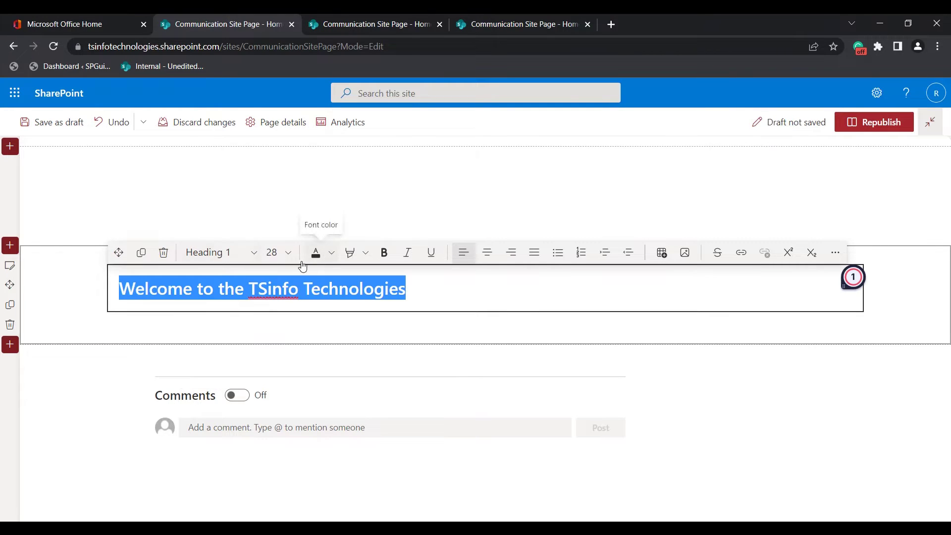
left_click(278, 254)
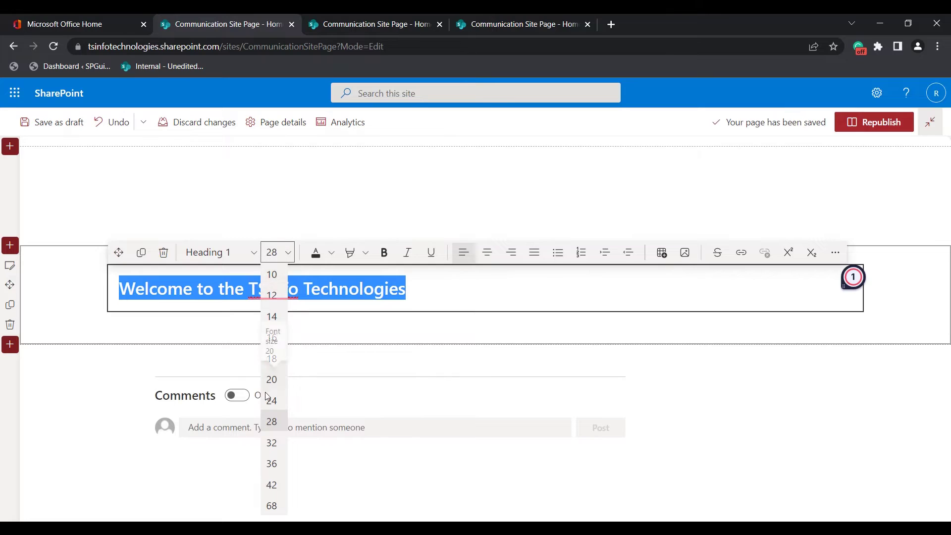
left_click(271, 338)
Give the welcome line a purple font color and a yellow highlight
left_click(329, 254)
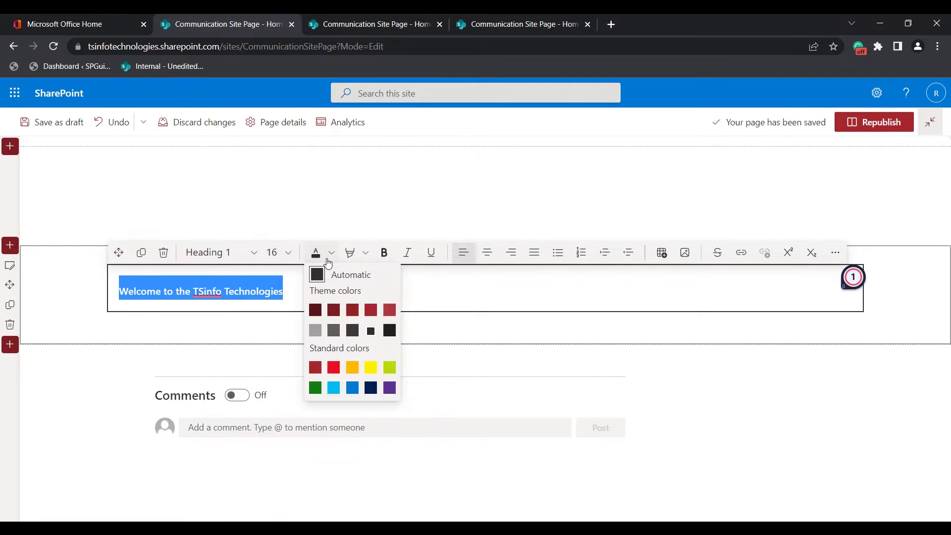
left_click(390, 387)
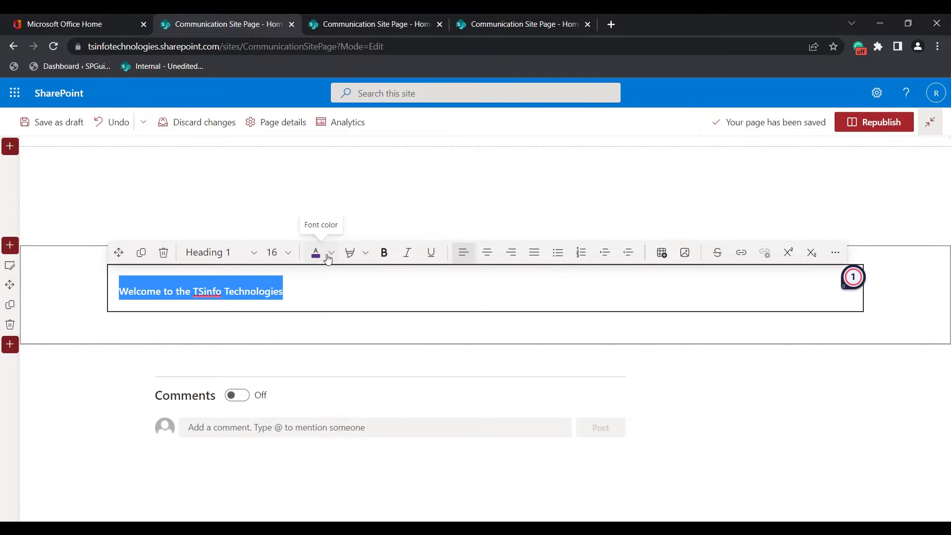
left_click(365, 253)
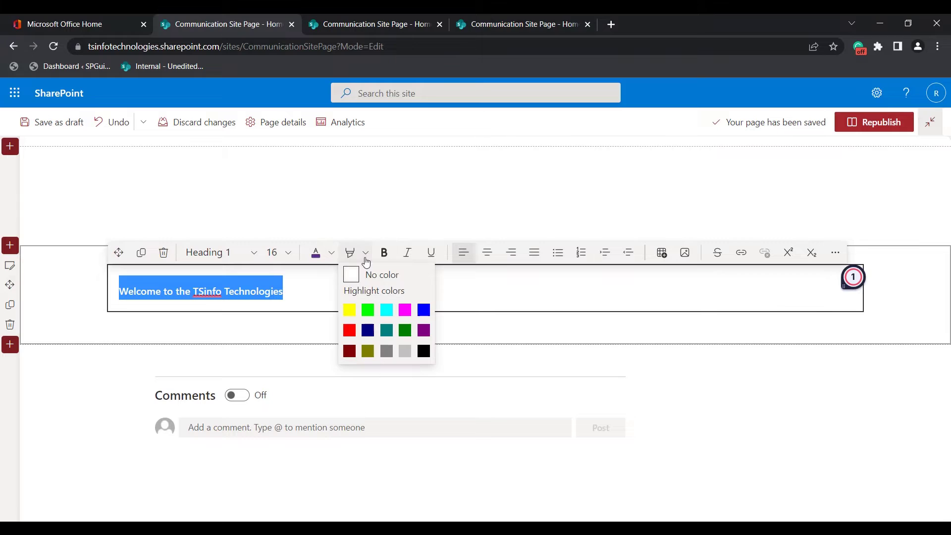
left_click(350, 314)
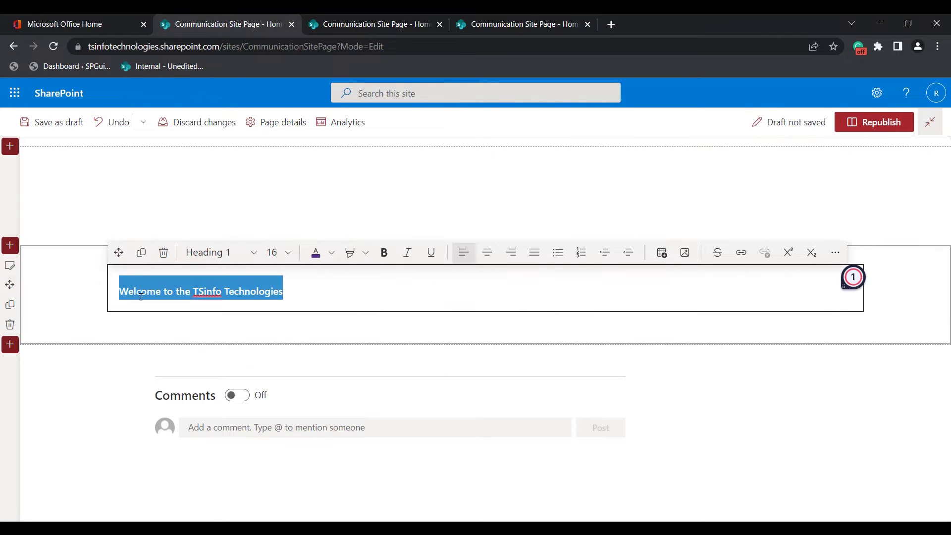
Make the welcome line bold and italic with a dark red font color
left_click(388, 254)
left_click(388, 254)
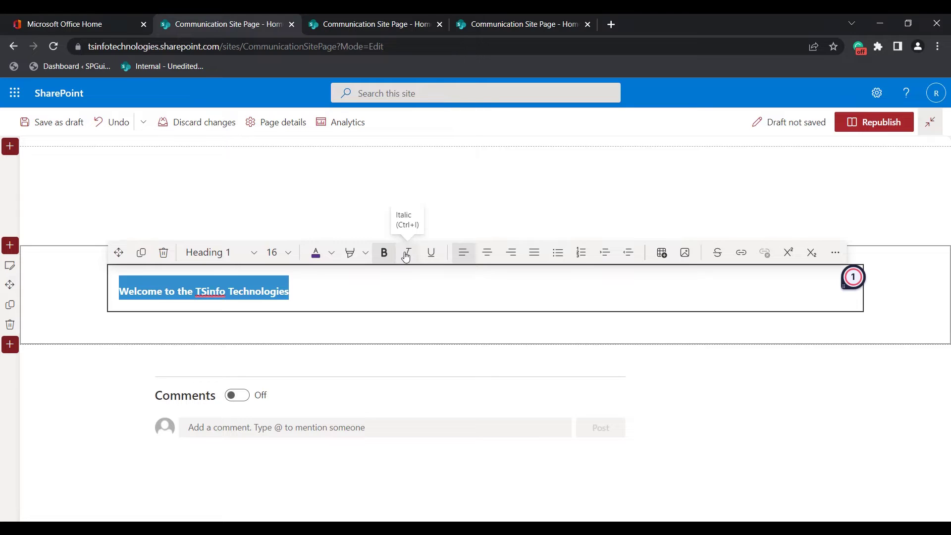
left_click(406, 254)
left_click(341, 286)
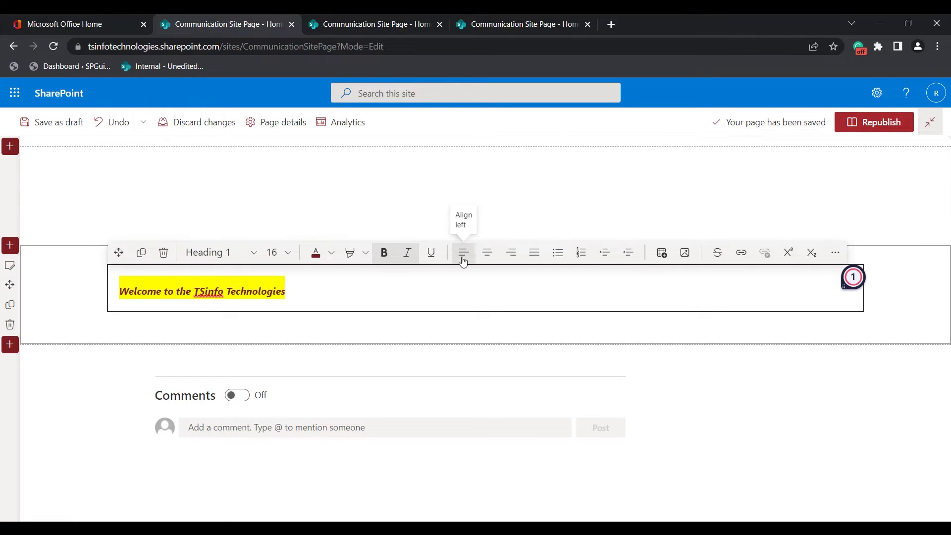
Try center and right alignment on the welcome line, finishing with justified alignment
left_click(487, 258)
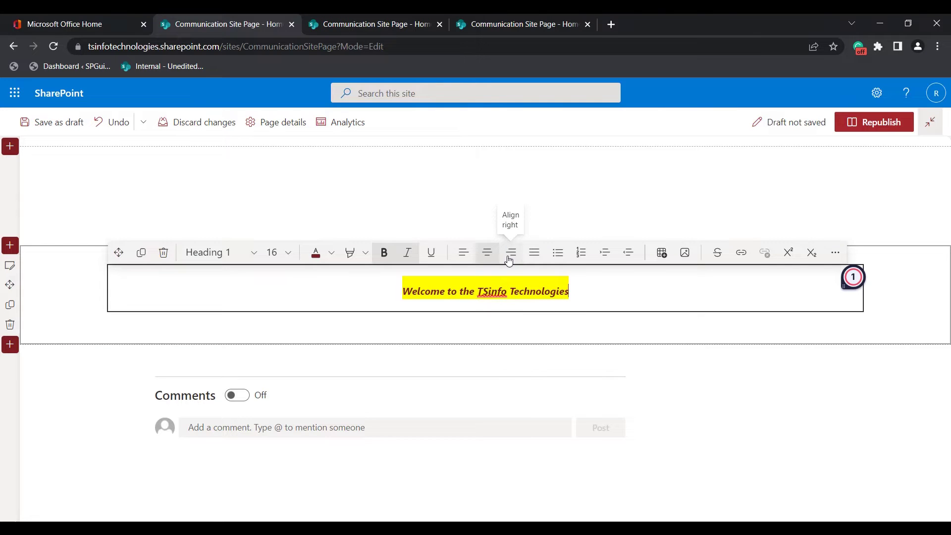
left_click(508, 258)
left_click(509, 257)
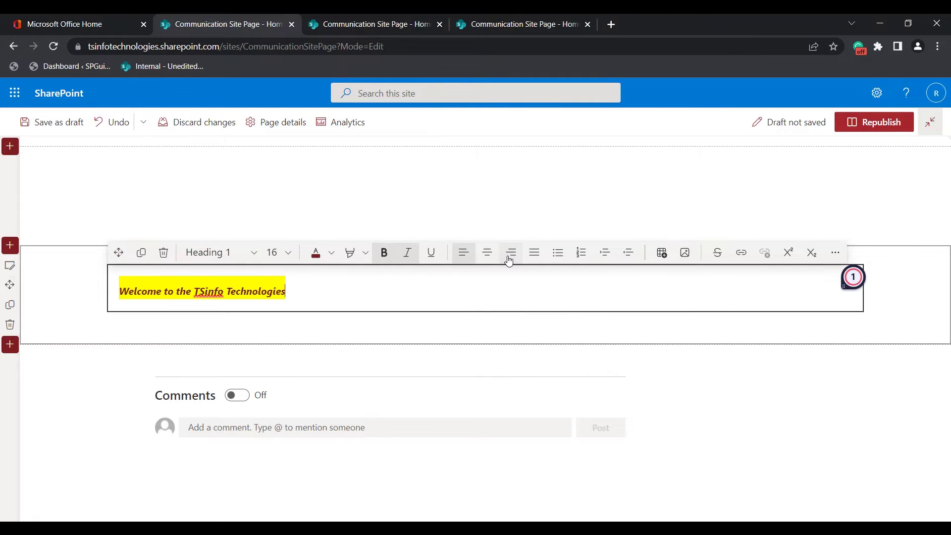
left_click(509, 256)
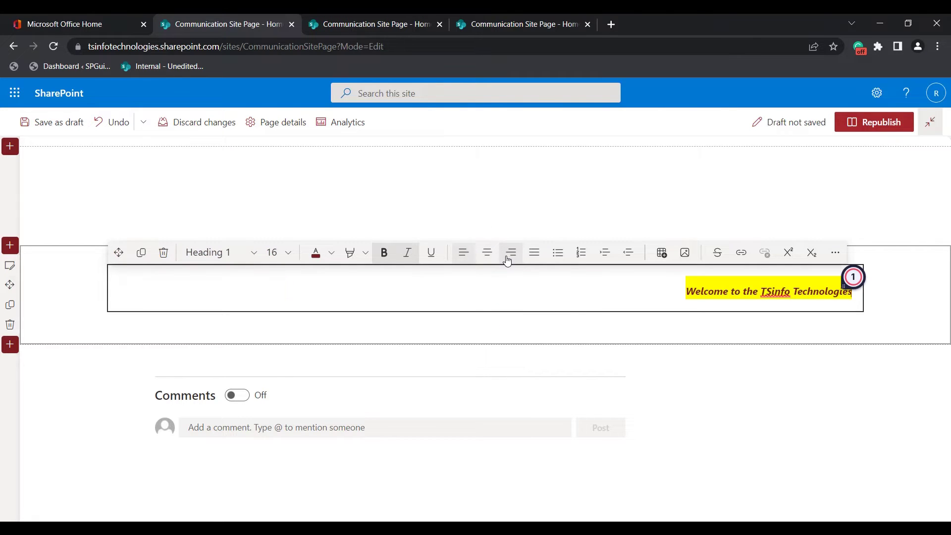
left_click(533, 258)
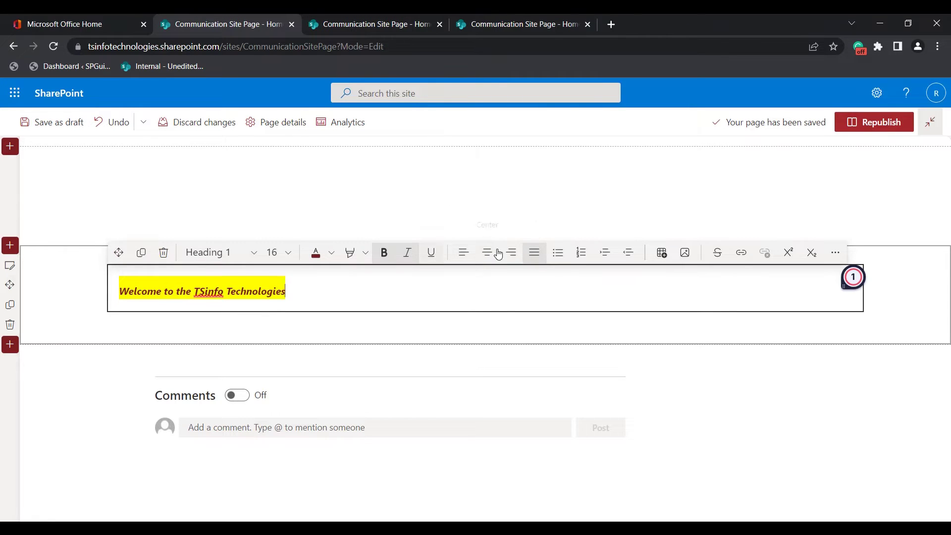
Format the welcome line as a bulleted list item and convert it to a numbered list item
left_click(560, 260)
left_click(559, 257)
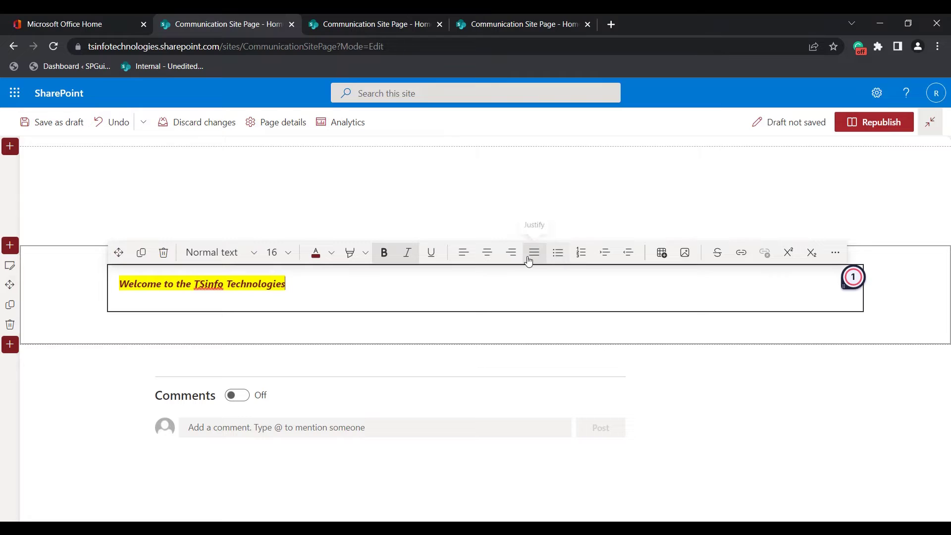
left_click(558, 255)
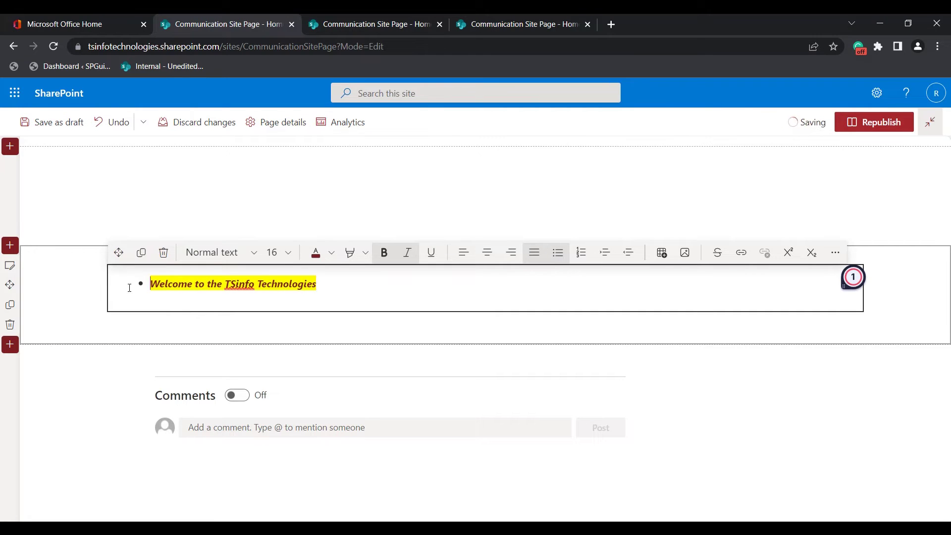
left_click(579, 261)
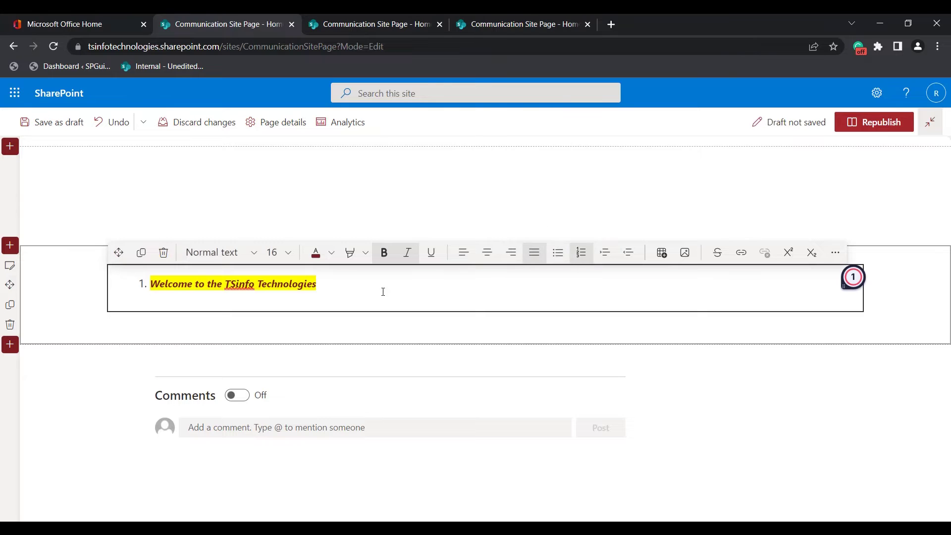
Add a second numbered item reading "Training Courses are available in the TSInfo site"
left_click(601, 258)
key("Return")
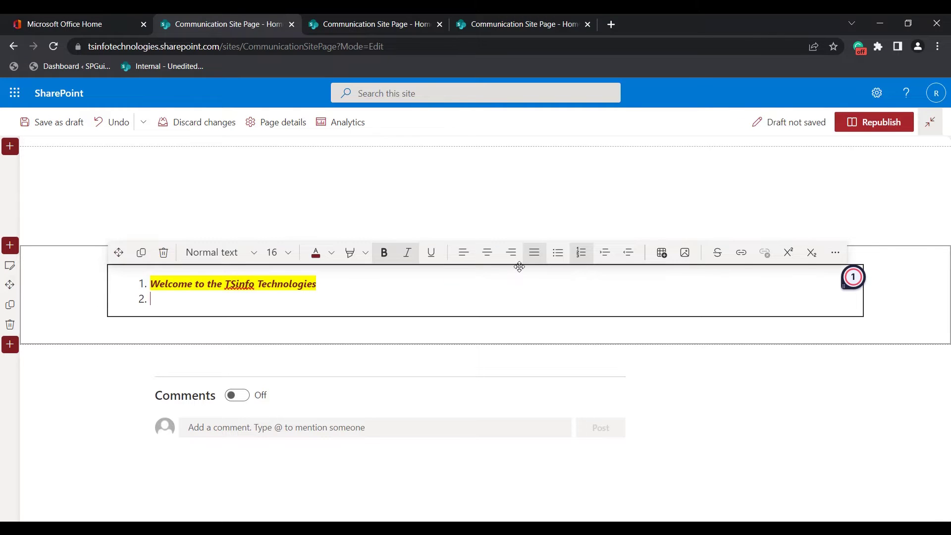
type("Training Courses are available in the TSInfo site")
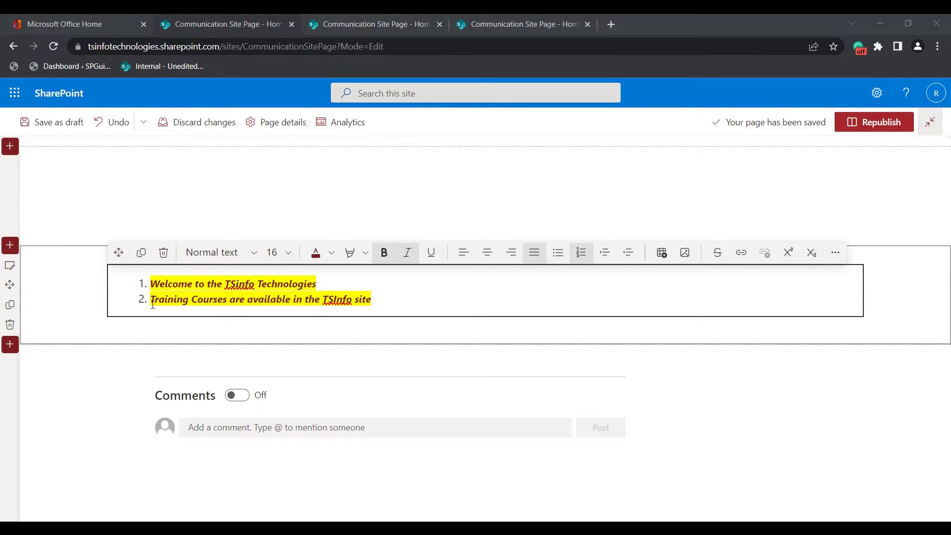
Indent the second list item one level and move it back to the main list level
left_click(605, 253)
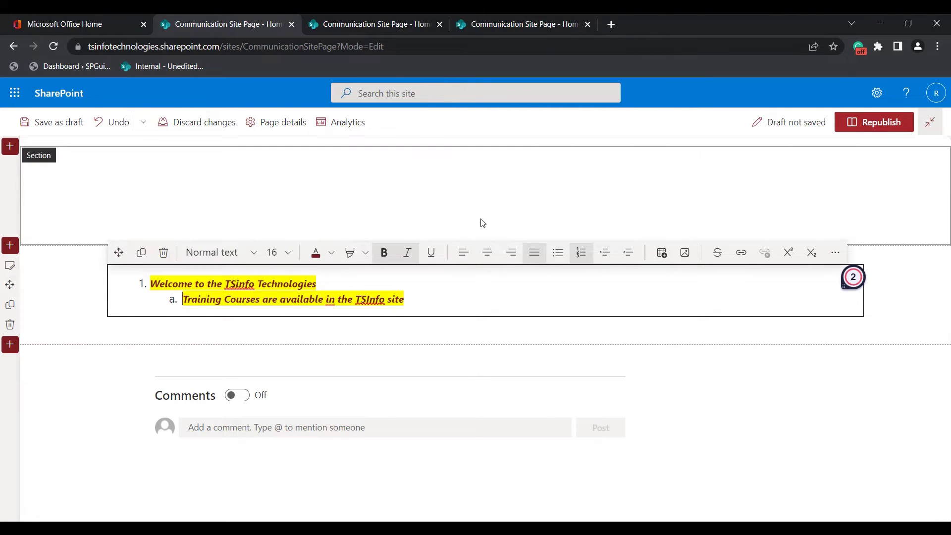
left_click(629, 252)
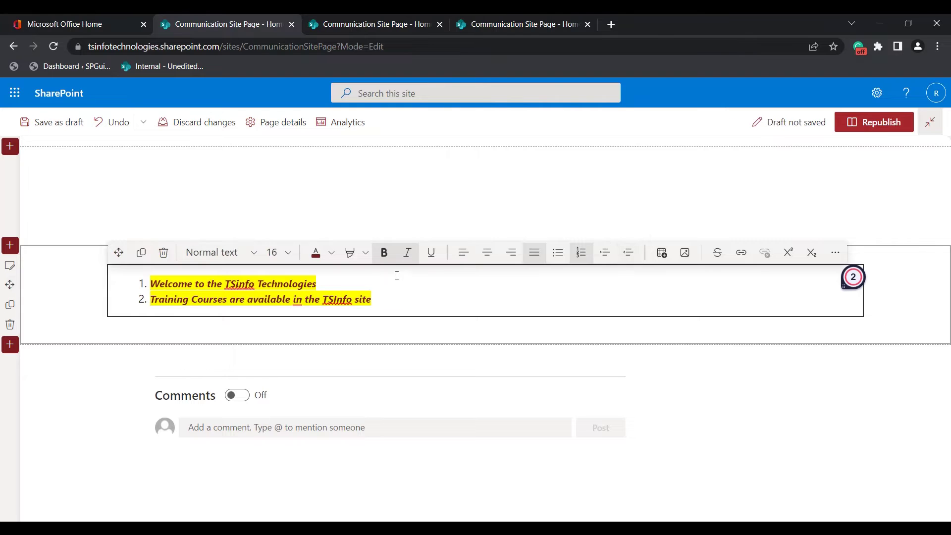
left_click(374, 323)
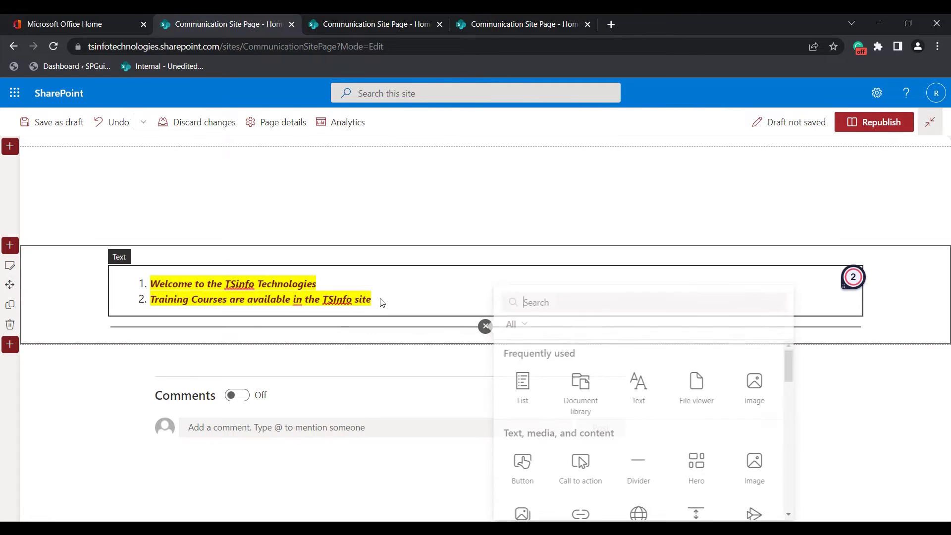
left_click(378, 300)
Apply the Heading 2 style to the training courses line, with a dark red font color and yellow highlight
left_click_drag(378, 299, 149, 308)
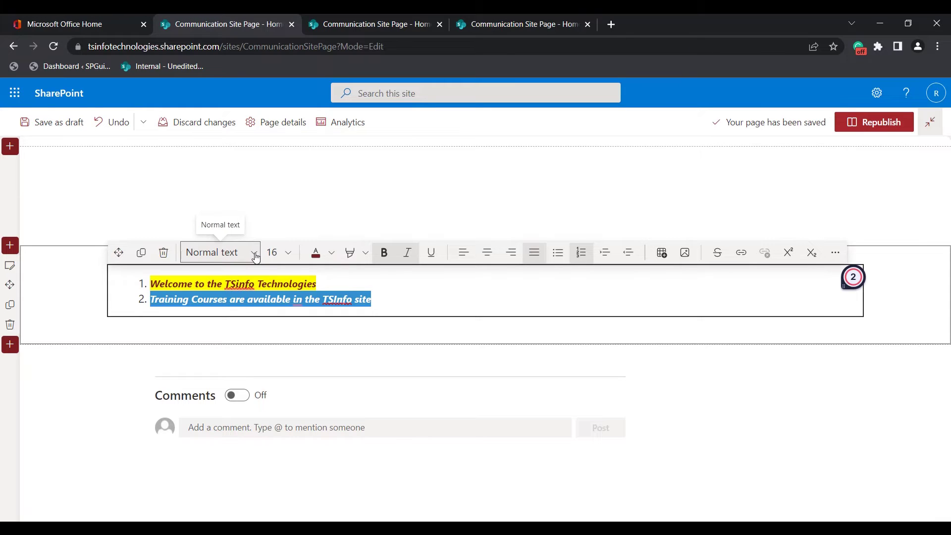
left_click(255, 255)
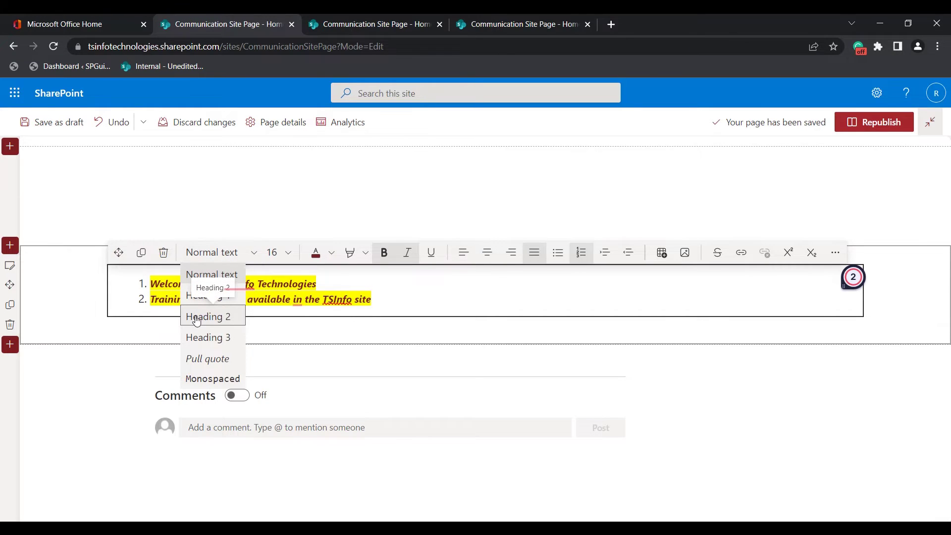
left_click(197, 317)
left_click_drag(438, 318, 326, 319)
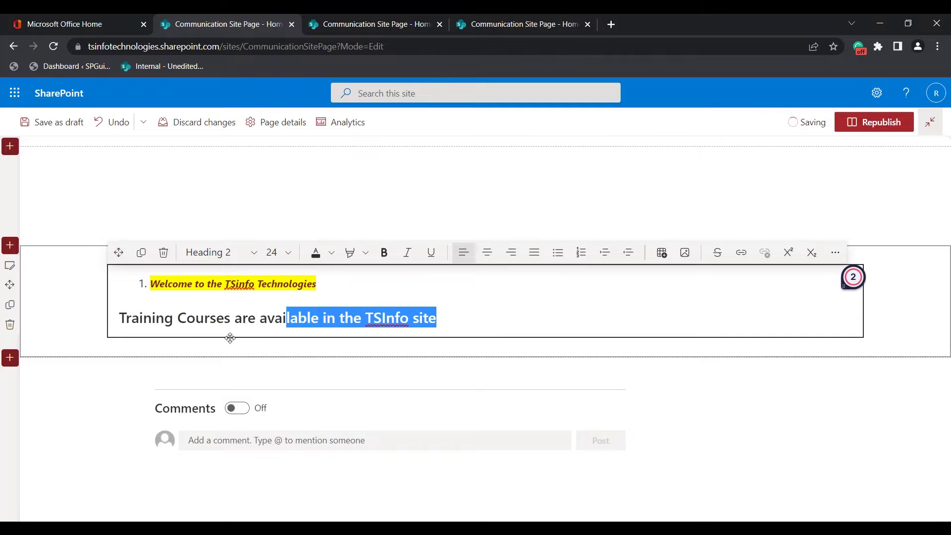
left_click(542, 279)
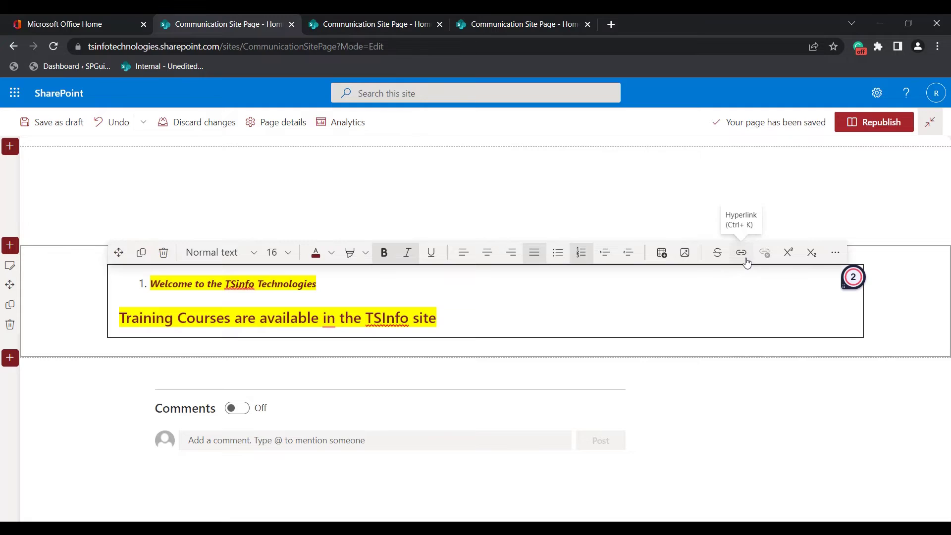
Open the full text and table formatting options and underline the "Welcome to the TSinfo Technologies" line
left_click(836, 254)
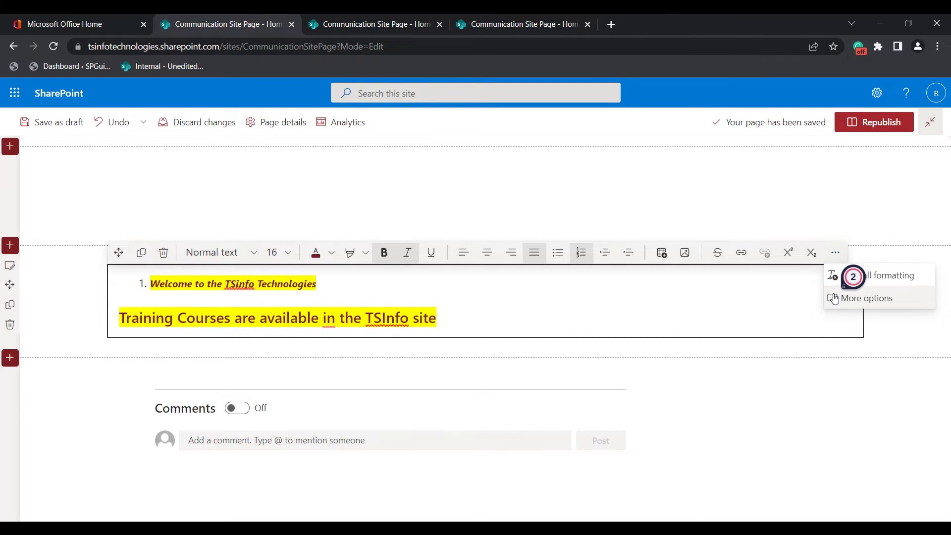
left_click(833, 304)
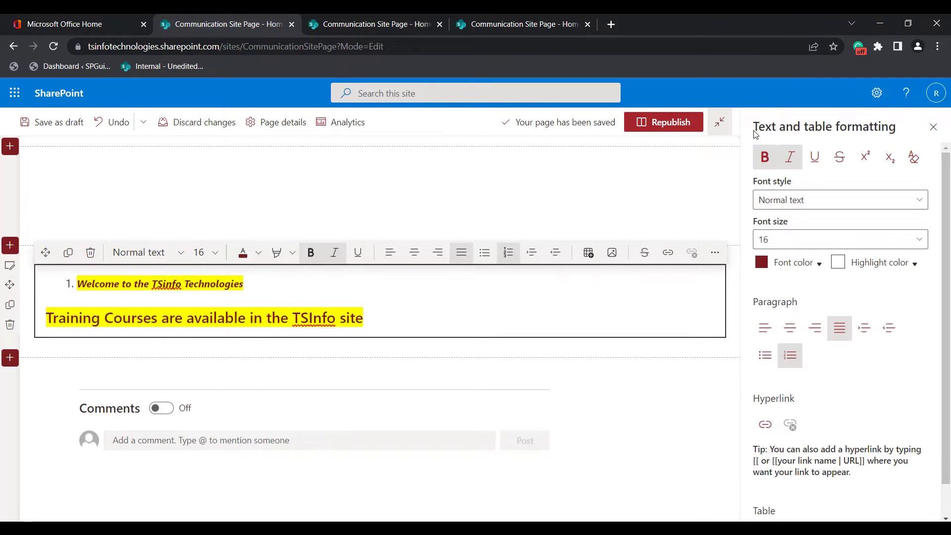
left_click_drag(754, 133, 902, 139)
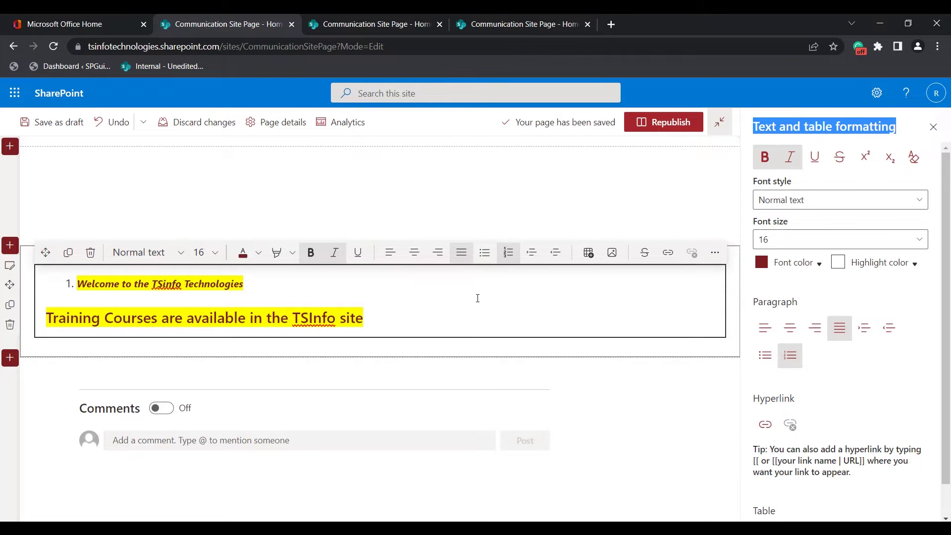
left_click(441, 296)
left_click_drag(246, 283, 81, 280)
left_click(358, 252)
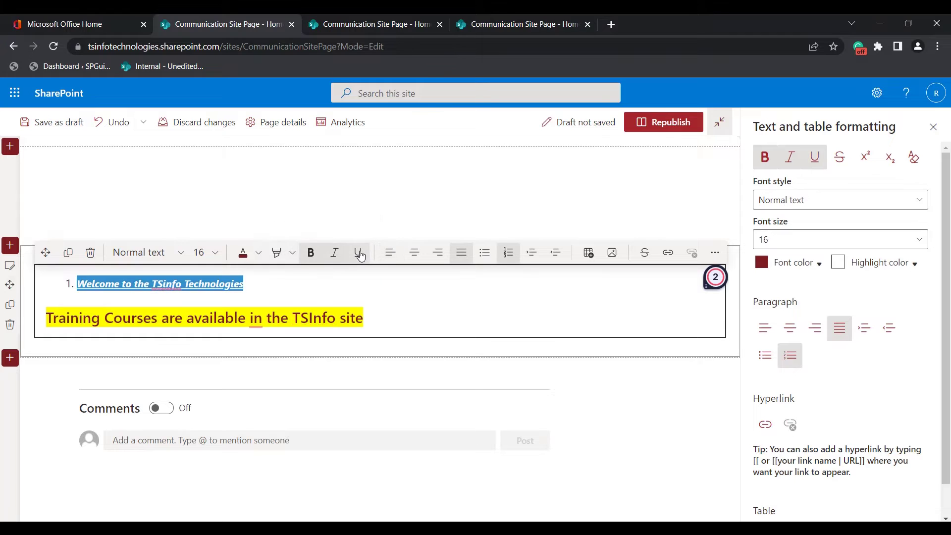
left_click(415, 296)
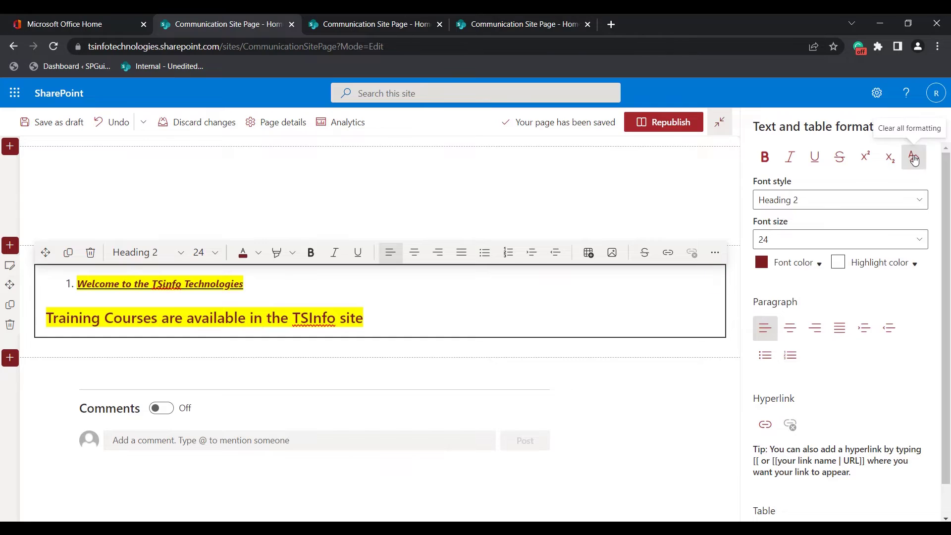
Clear all formatting from both lines of the text web part
left_click_drag(364, 318, 128, 306)
key("ctrl+a")
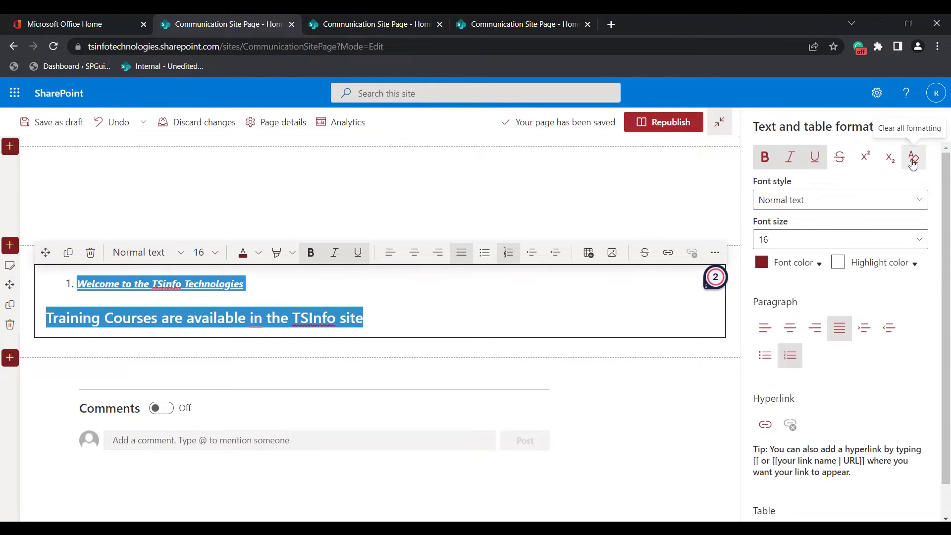
left_click(912, 157)
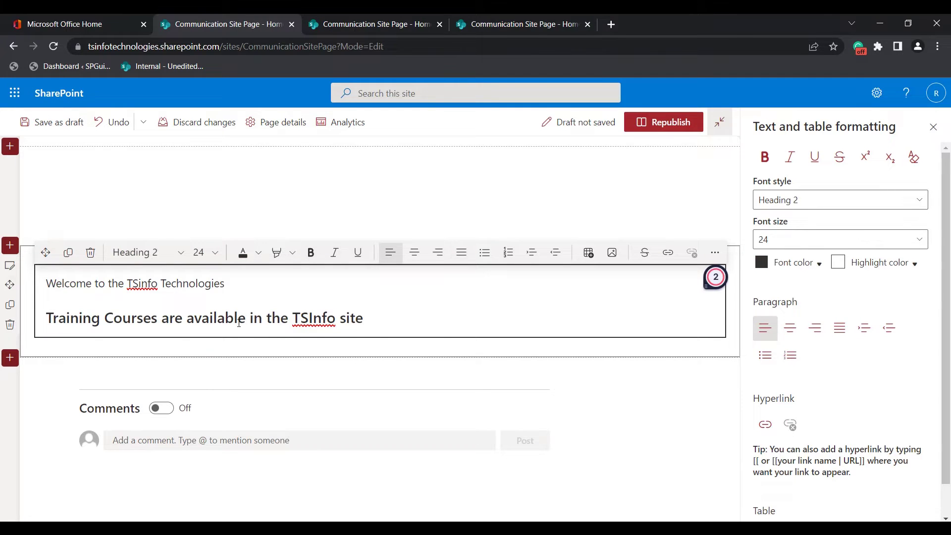
left_click_drag(401, 304, 696, 504)
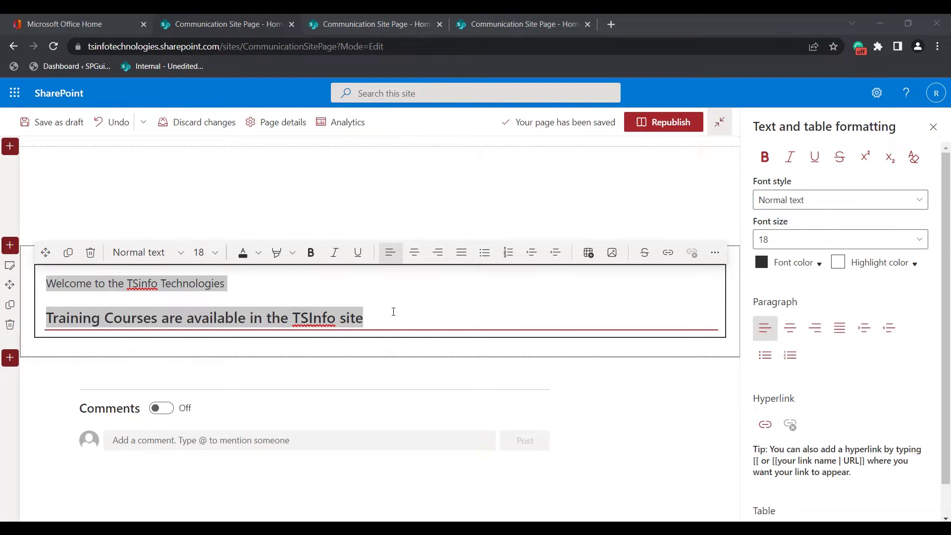
left_click(406, 304)
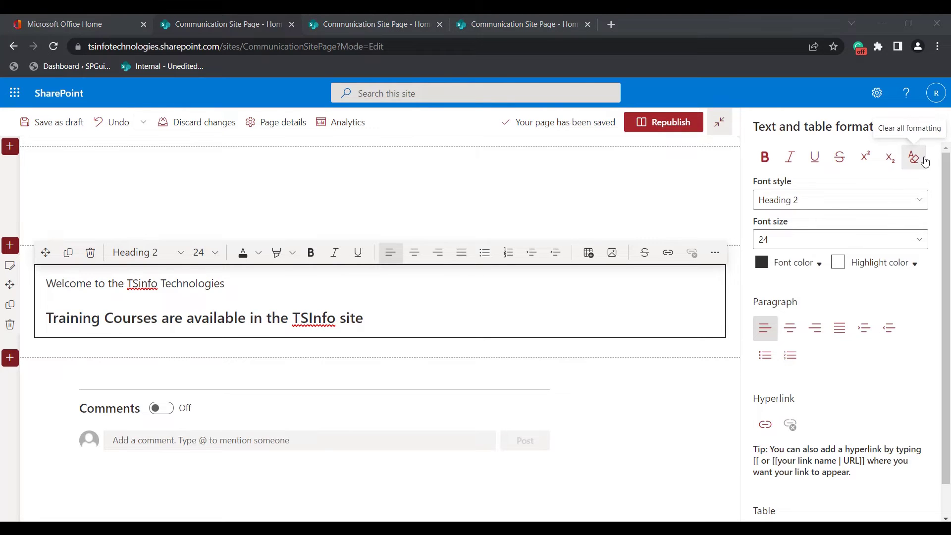
left_click_drag(422, 324, 45, 284)
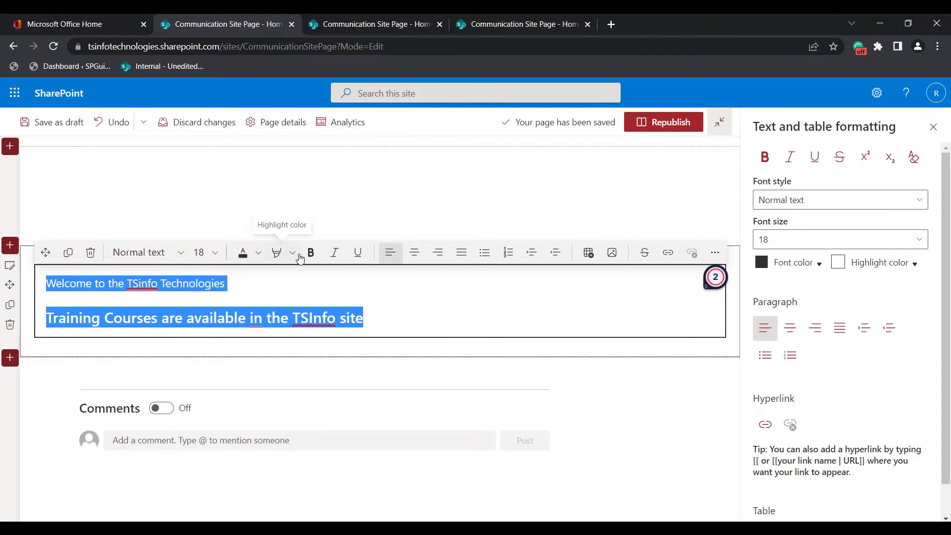
left_click(821, 265)
left_click(822, 266)
left_click(923, 270)
left_click(920, 266)
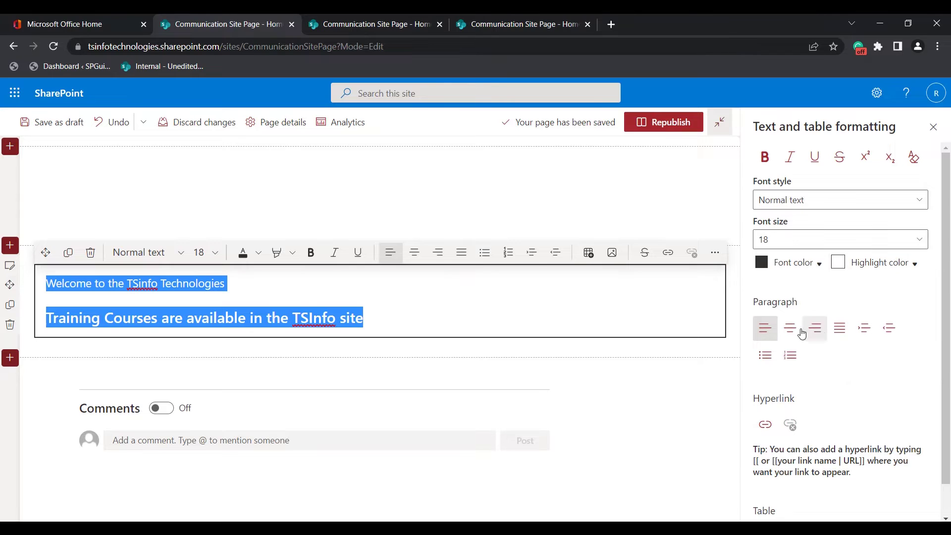
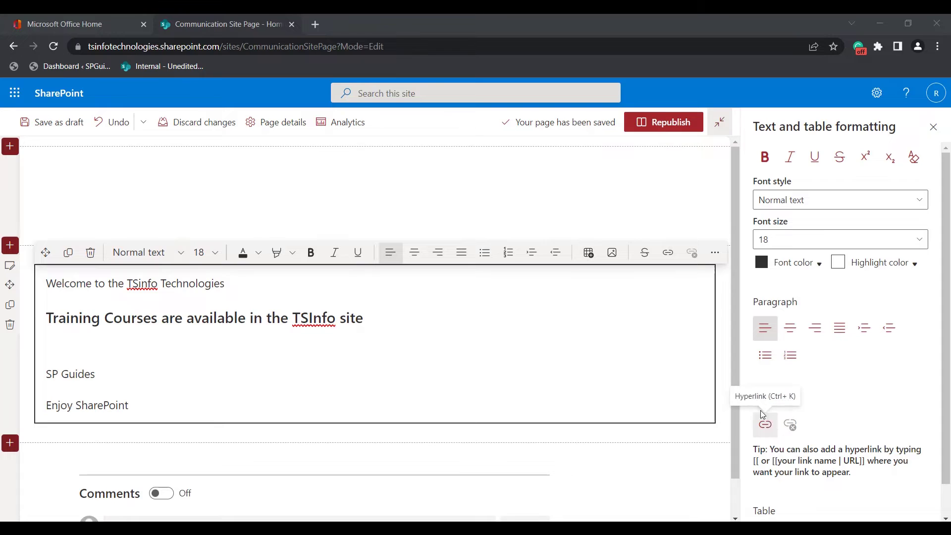
Start a hyperlink on the "SP Guides" text and set it to open in a new tab
left_click_drag(115, 375, 44, 372)
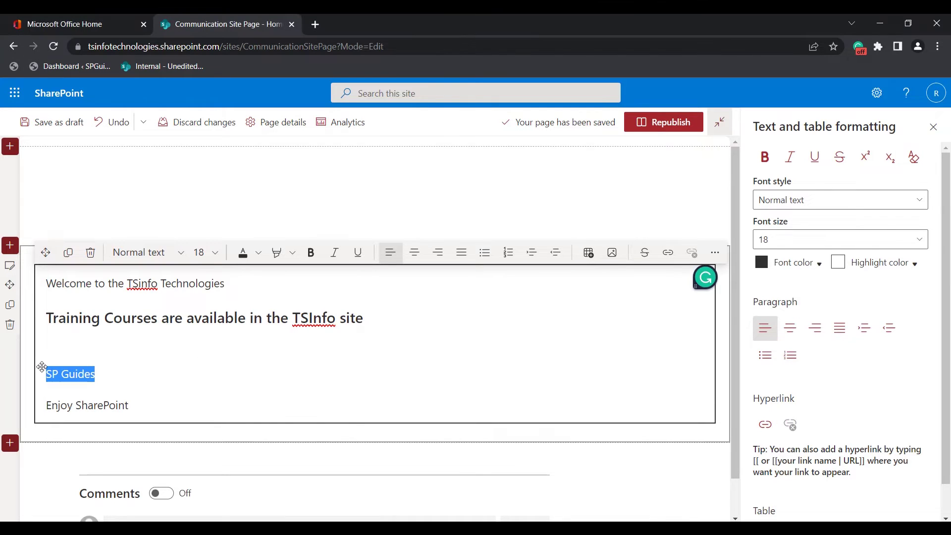
left_click(766, 426)
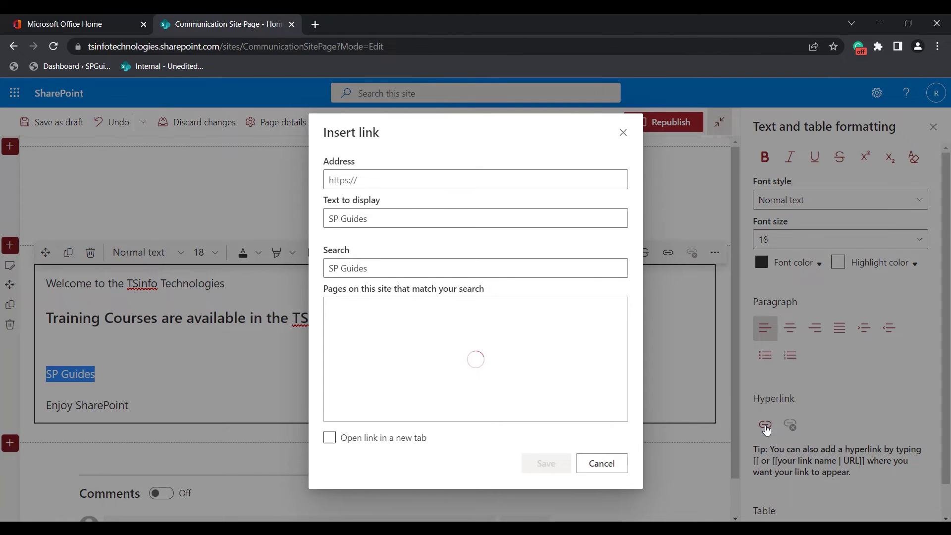
left_click_drag(330, 128, 386, 134)
left_click(379, 141)
left_click(329, 178)
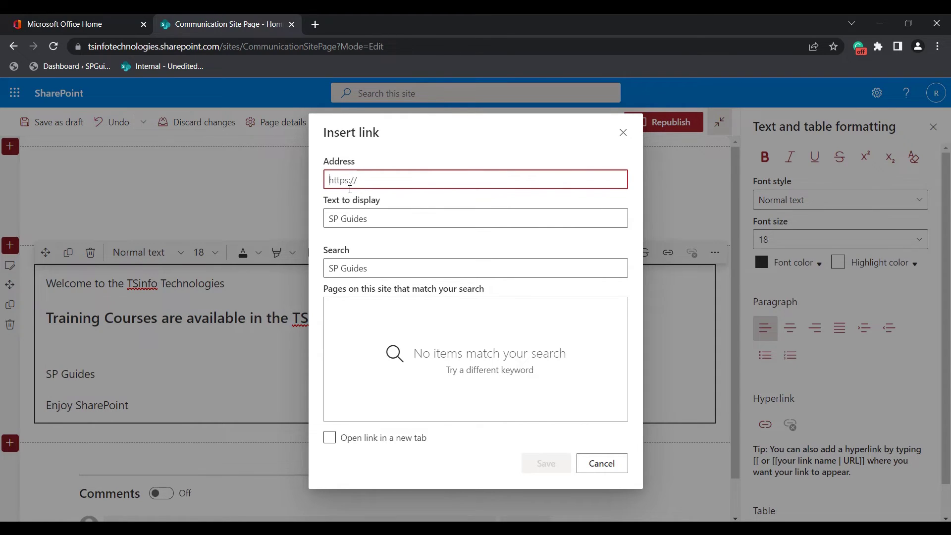
left_click(354, 218)
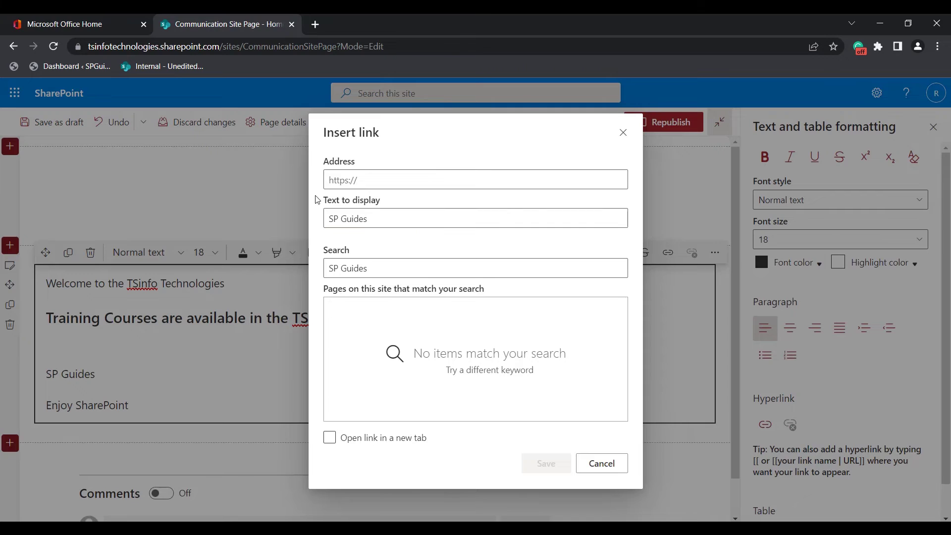
left_click_drag(317, 200, 399, 200)
double_click(382, 223)
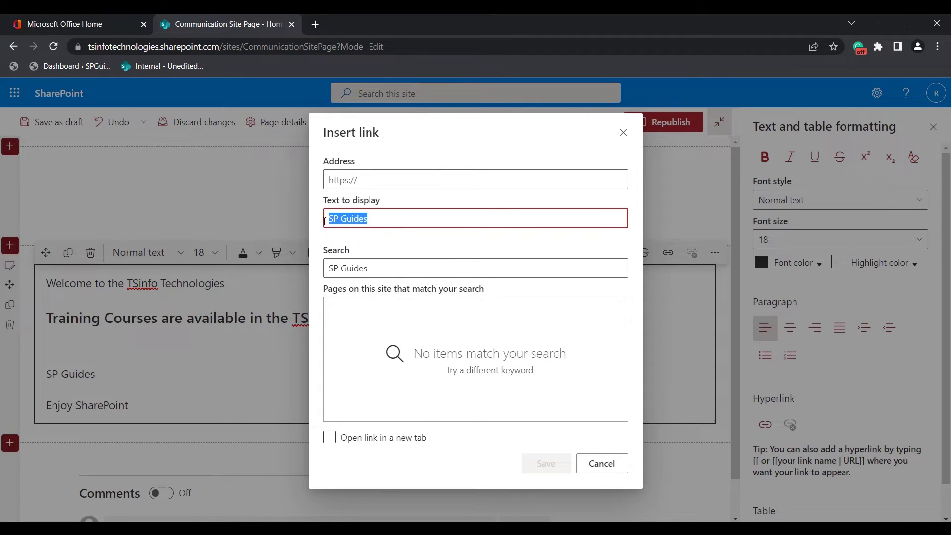
left_click(330, 200)
left_click(328, 443)
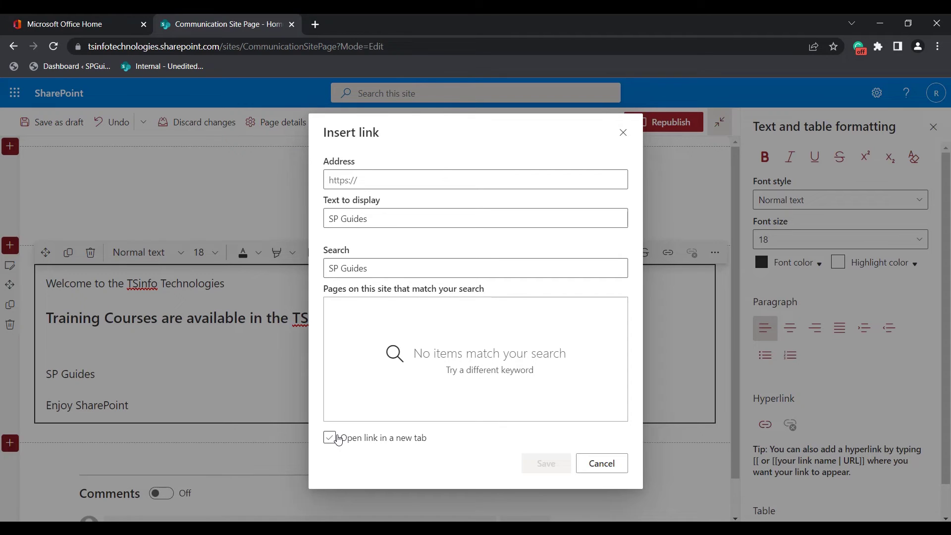
left_click(330, 442)
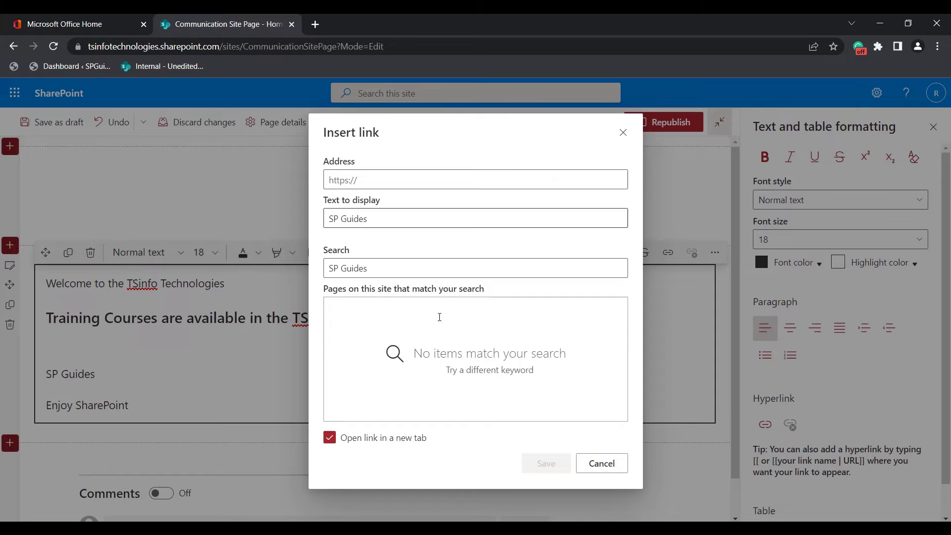
left_click(388, 181)
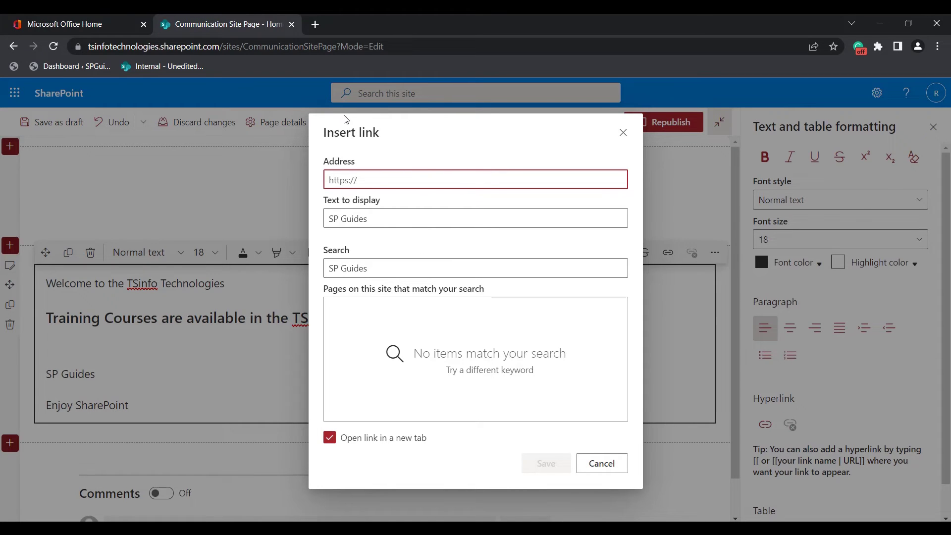
left_click(316, 27)
type("sp")
key("ctrl+shift+Tab")
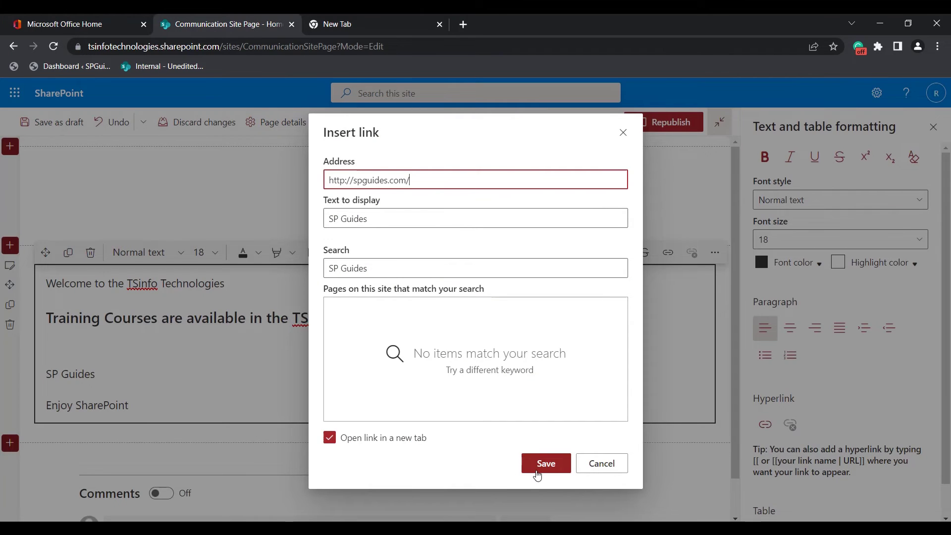
left_click(541, 466)
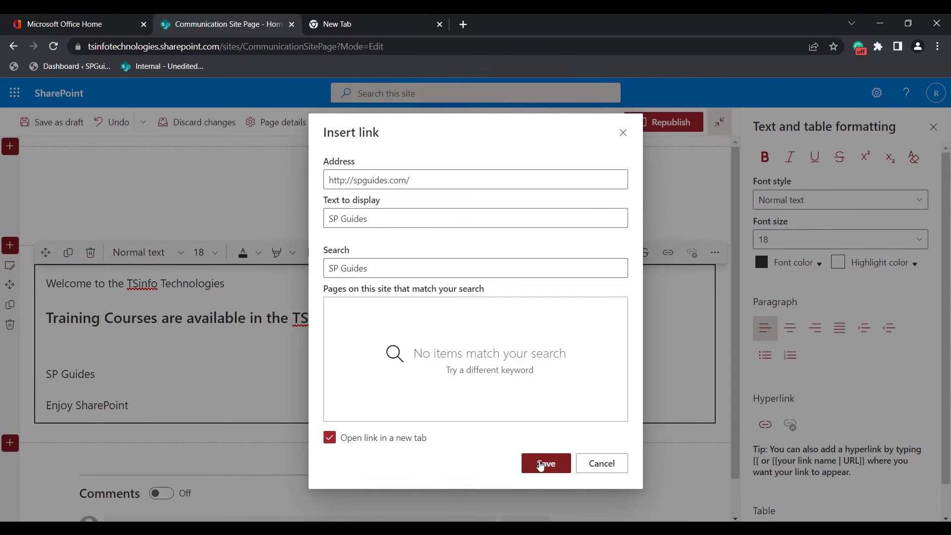
Remove the space in the last line so that it reads "EnjoySharePoint"
left_click_drag(178, 405, 45, 405)
left_click(73, 405)
key("BackSpace")
left_click_drag(127, 405, 41, 405)
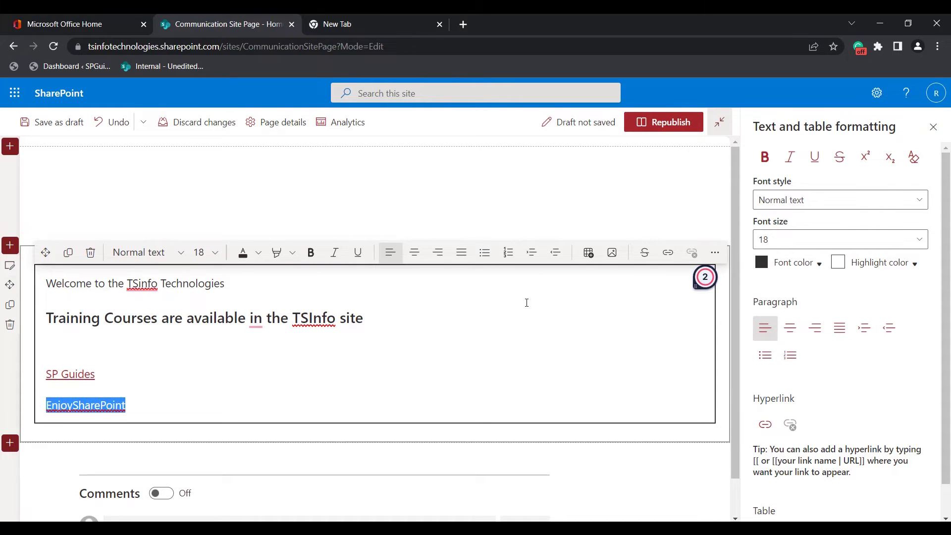
left_click(668, 252)
type("https://enjoysharepoint.com")
left_click(358, 442)
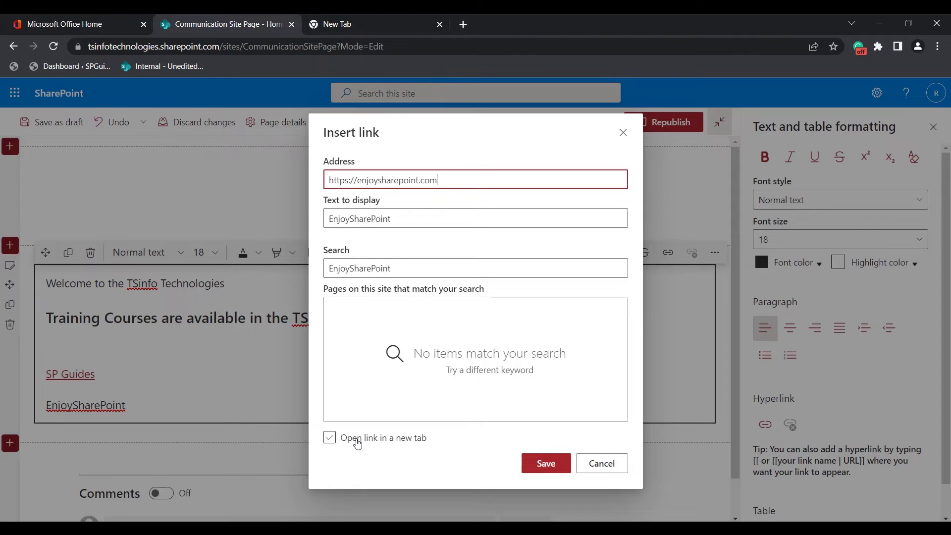
left_click(358, 442)
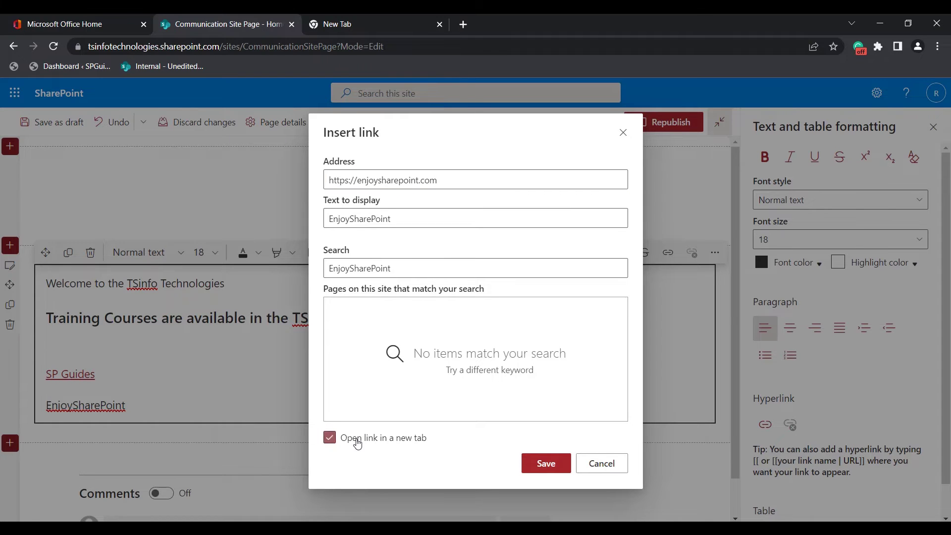
left_click(538, 462)
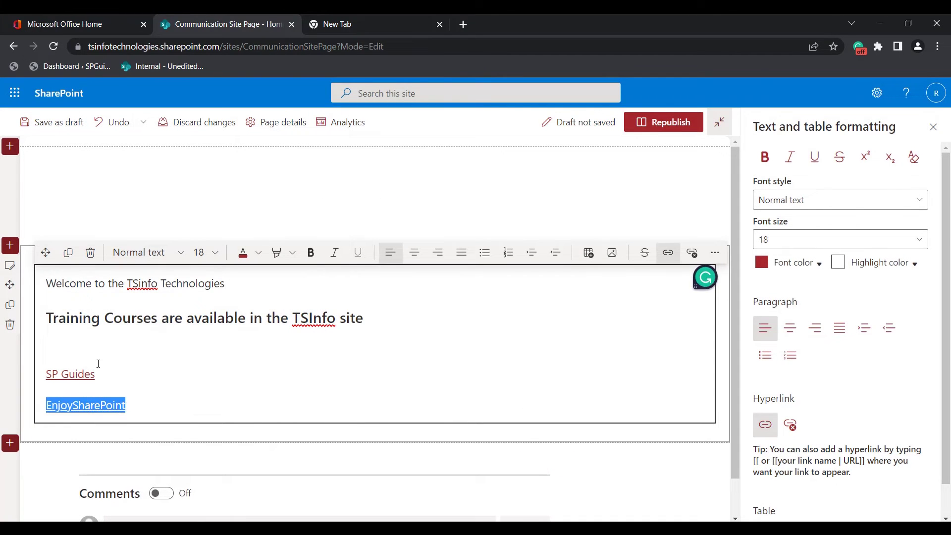
Give the SP Guides and EnjoySharePoint links a purple font color and yellow highlight, and republish the page
left_click(37, 362, "shift")
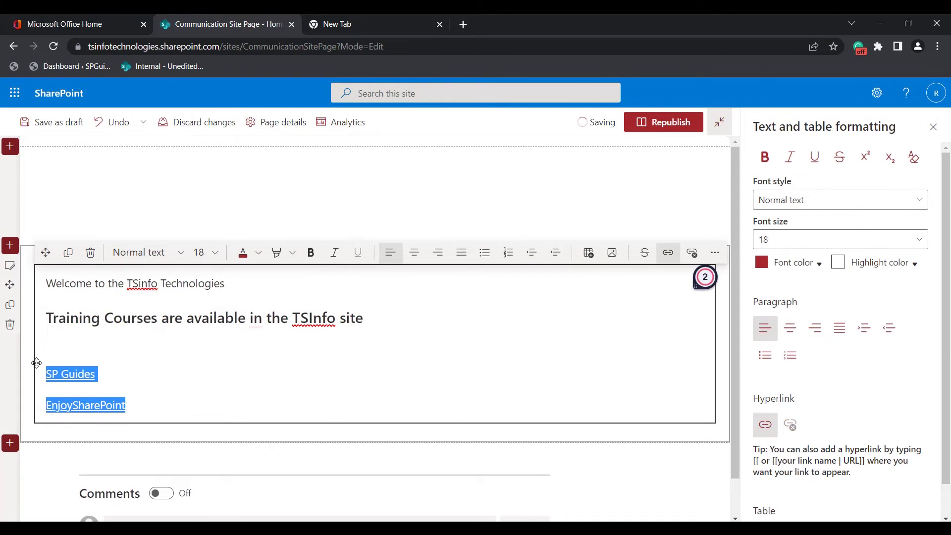
left_click(254, 253)
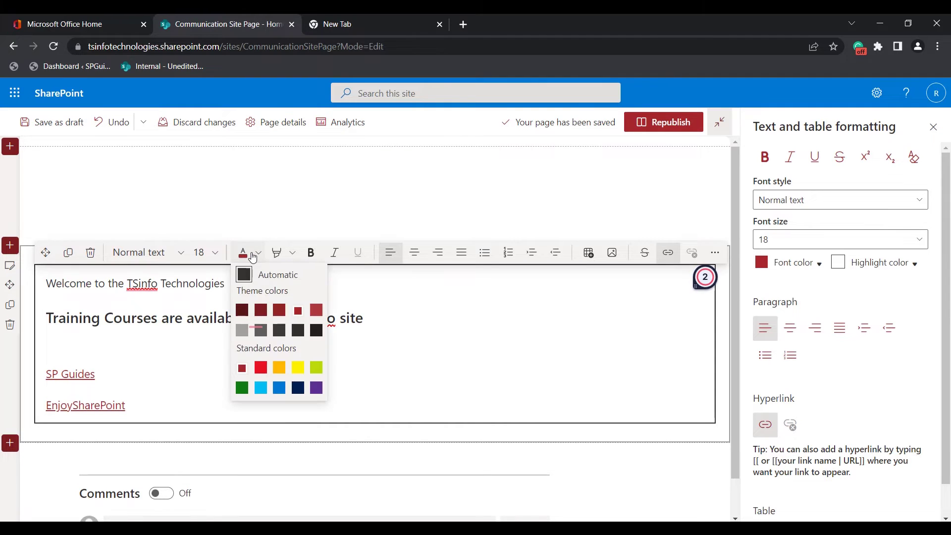
left_click(316, 387)
left_click(294, 254)
left_click(294, 313)
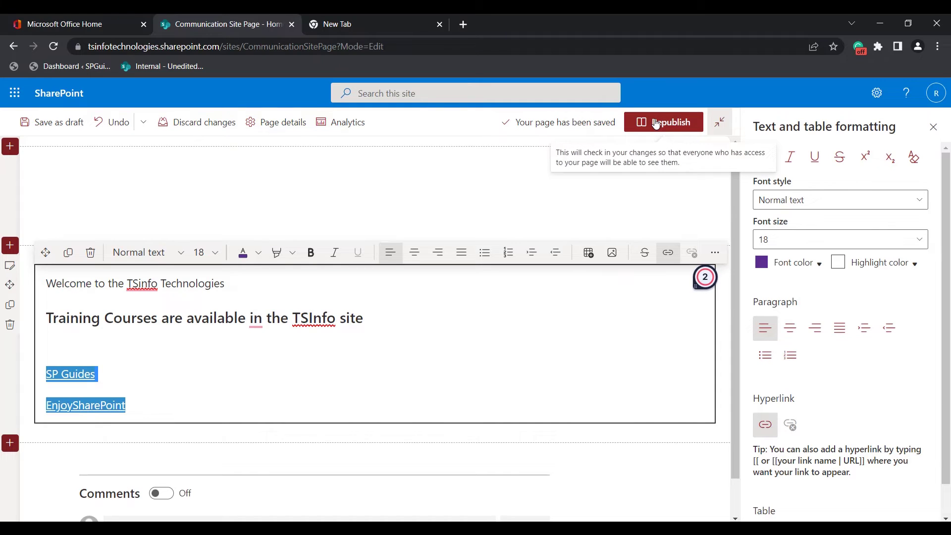
left_click(656, 122)
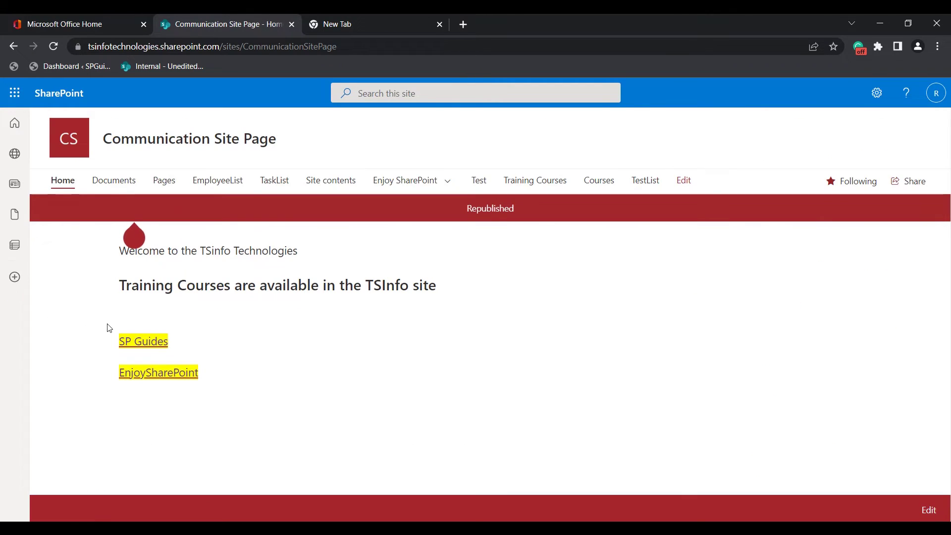
Test the SP Guides and EnjoySharePoint links on the published page
left_click(152, 341)
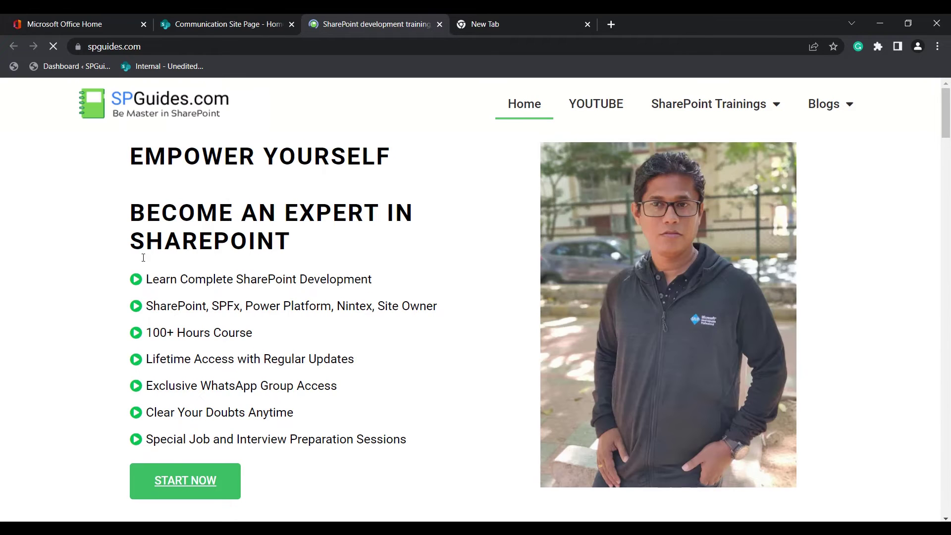
left_click(260, 15)
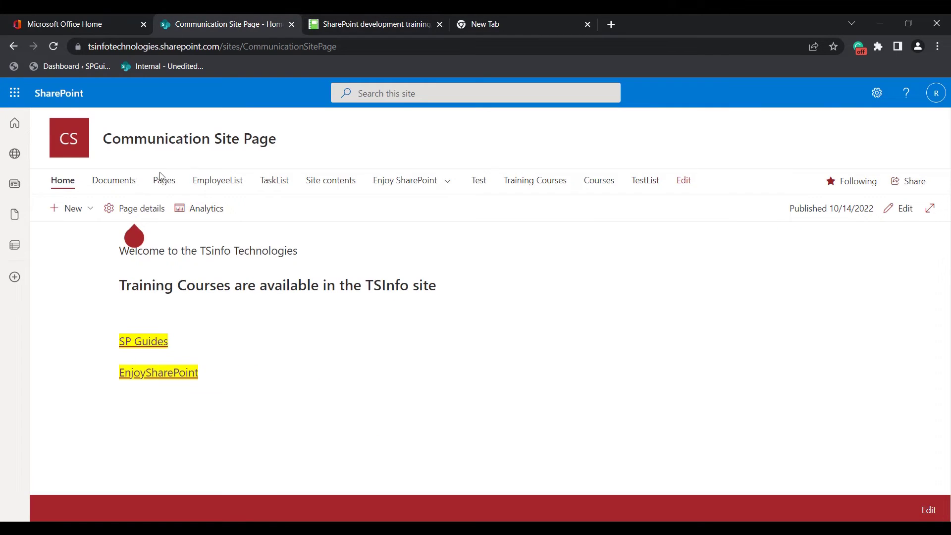
left_click(153, 381)
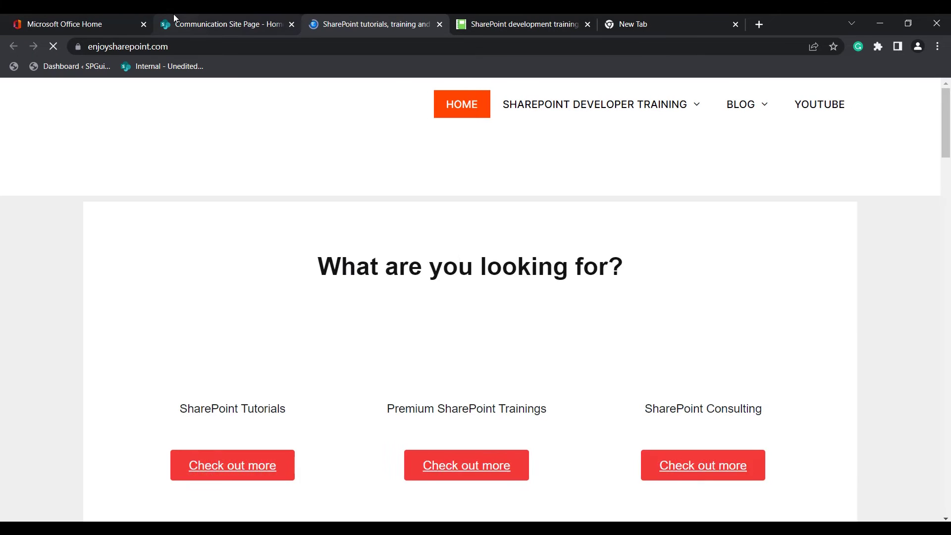
Return to the communication site page and put it back into edit mode
left_click(263, 14)
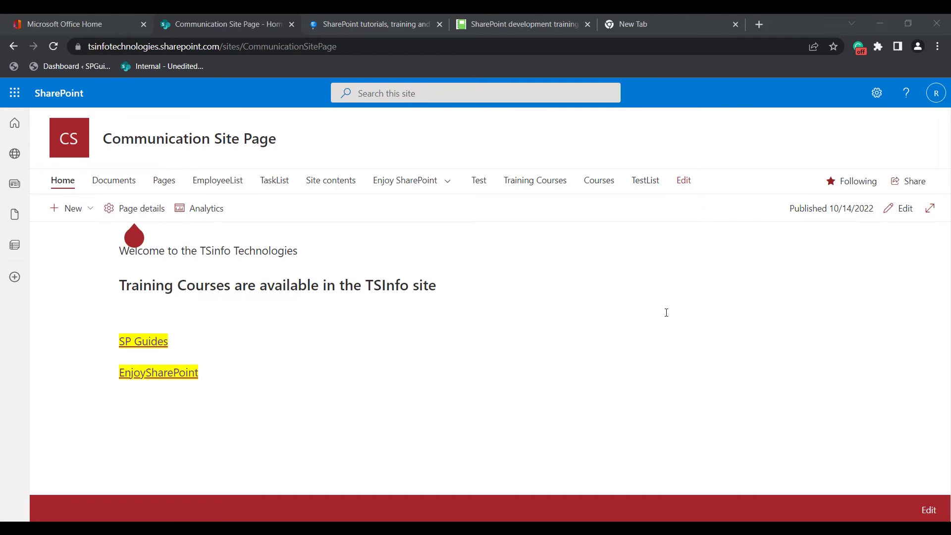
left_click(894, 209)
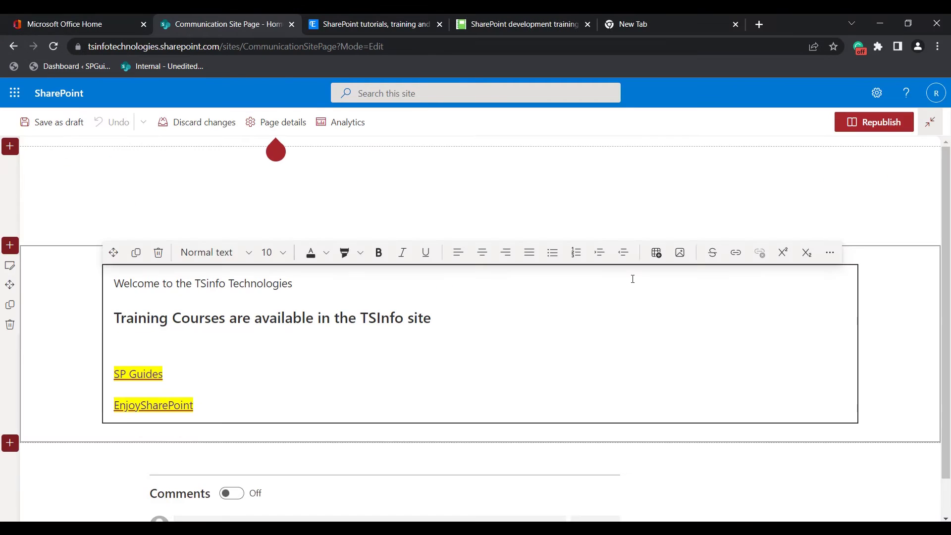
Insert the stock photo of an olive branch at sunset below the heading in the Text web part
left_click(681, 254)
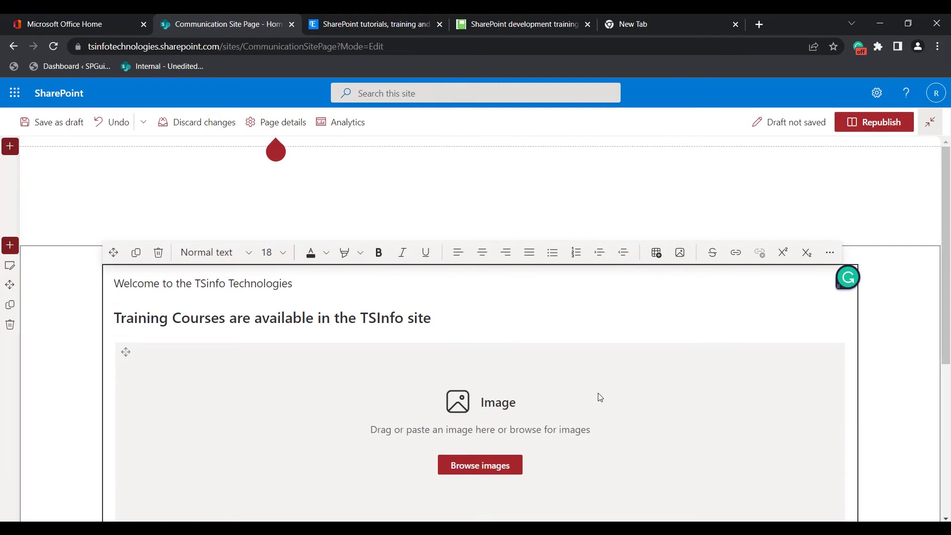
key("Escape")
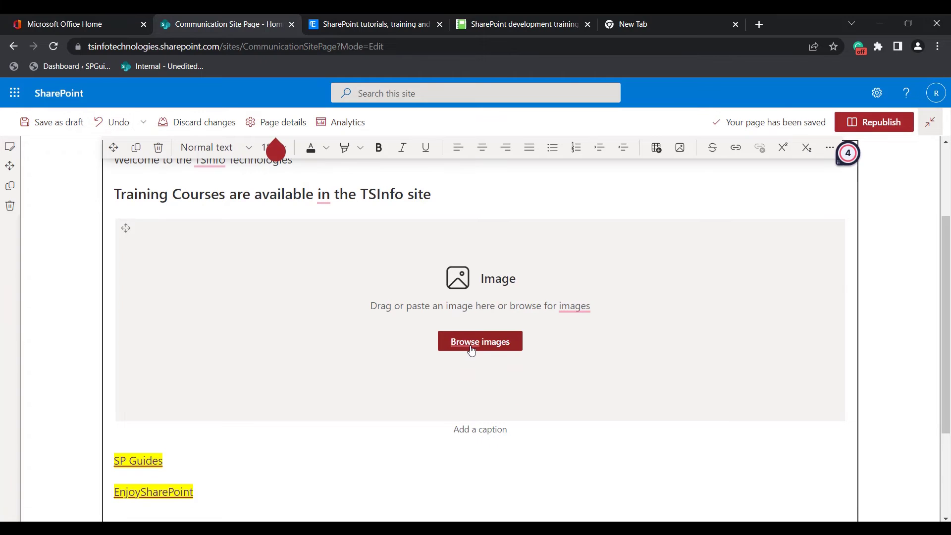
left_click(471, 350)
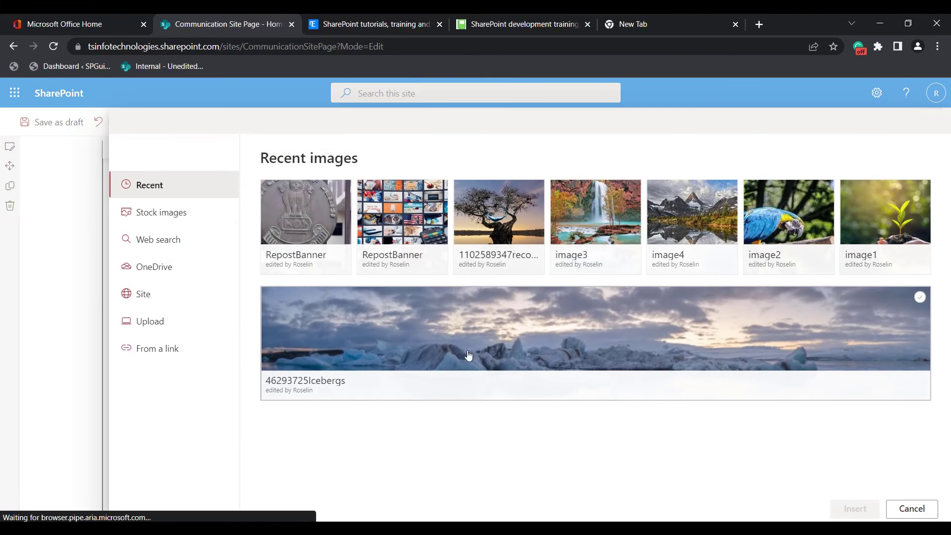
left_click(186, 217)
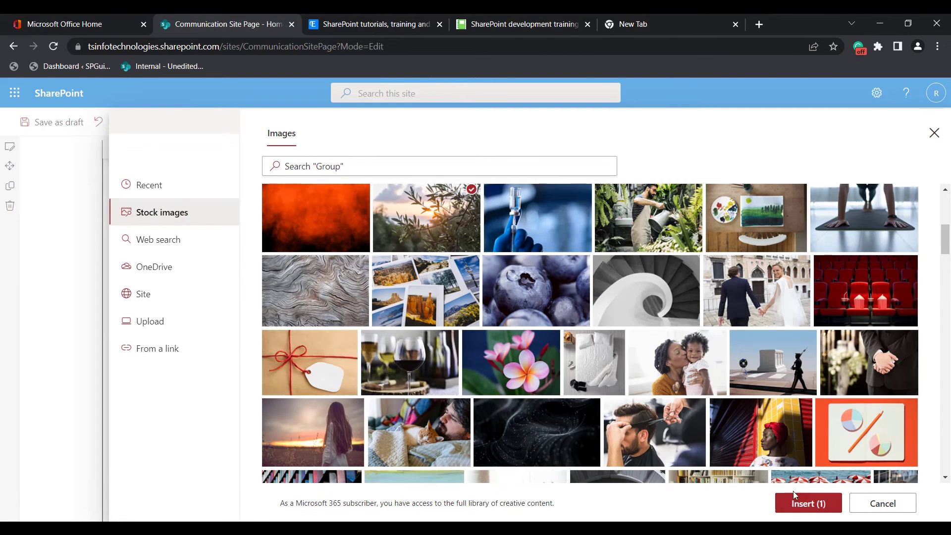
left_click(800, 504)
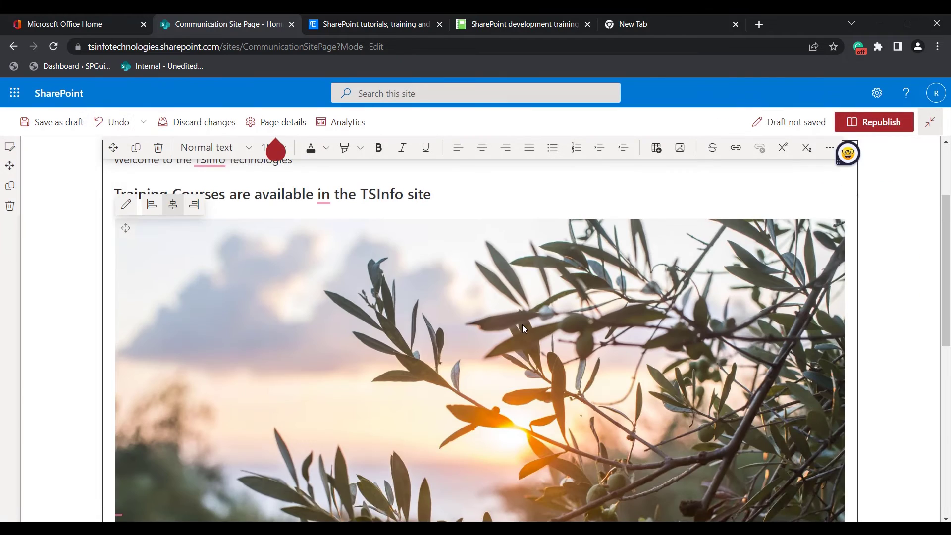
Shrink the olive branch image proportionally to less than half the width of the text area
scroll(522, 325, "down", 1)
scroll(442, 328, "down", 3)
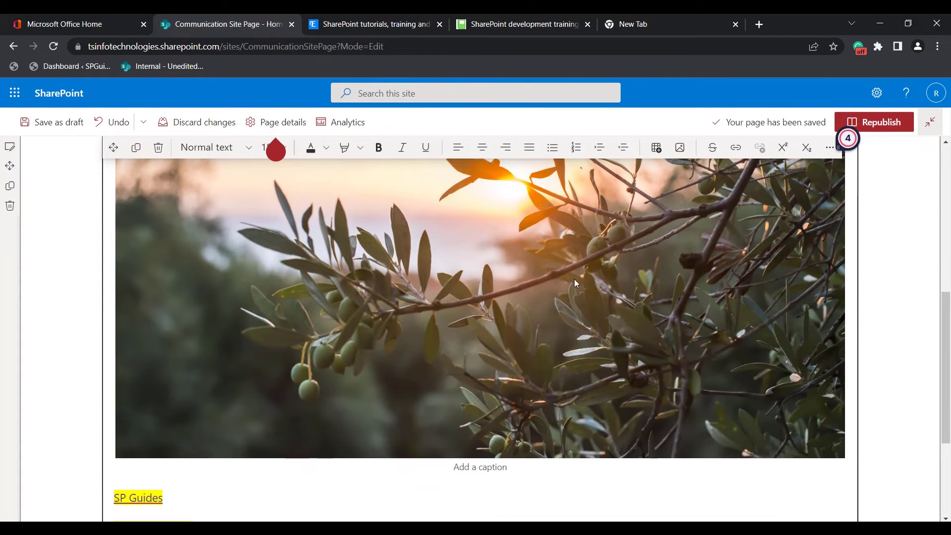
left_click_drag(848, 464, 626, 255)
scroll(688, 318, "up", 1)
scroll(687, 318, "up", 1)
Try the left and center alignments on the olive branch image, ending with it right-aligned beside the links
left_click(506, 365)
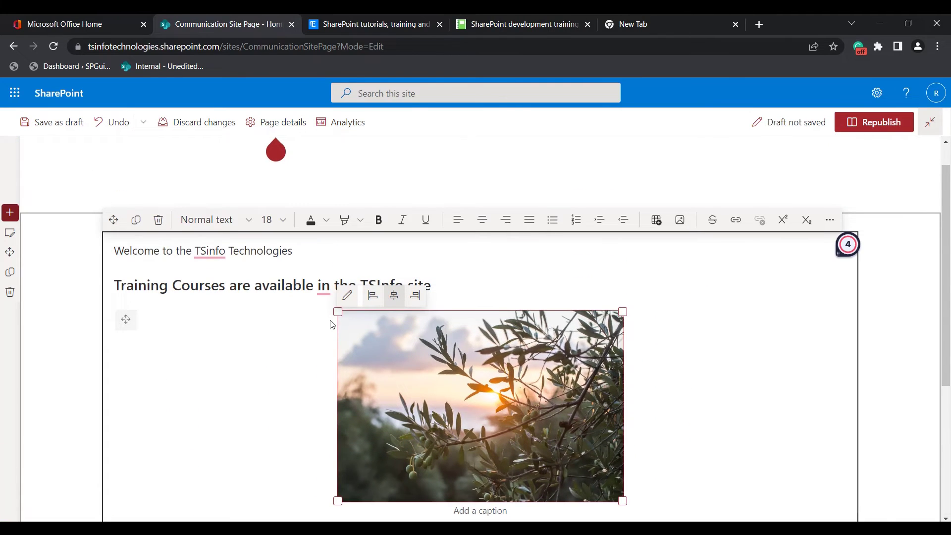
left_click(369, 303)
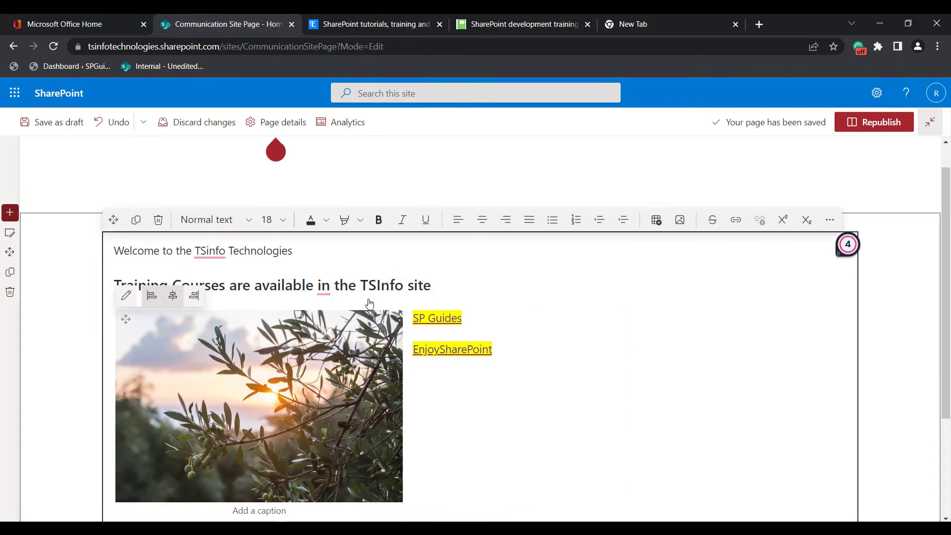
left_click(171, 296)
left_click(416, 295)
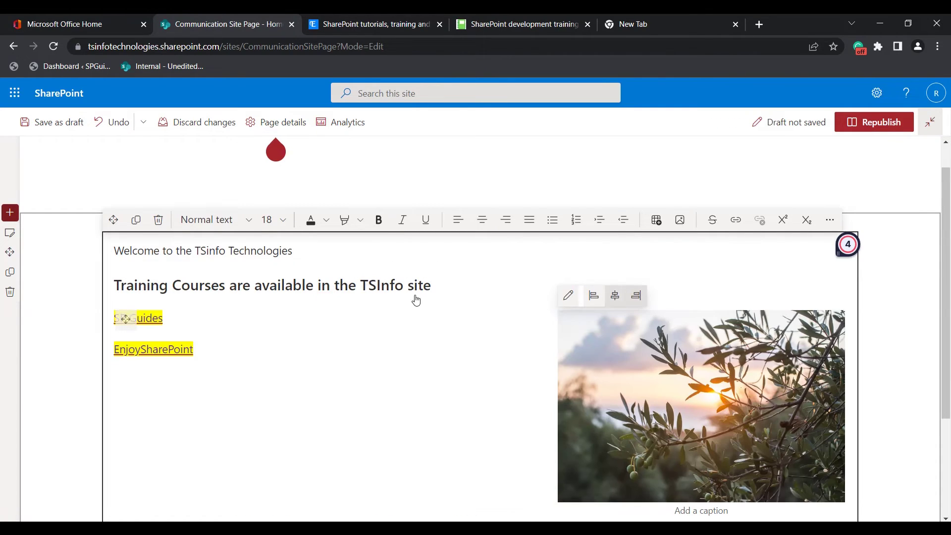
Replace the olive branch picture with "image1" from the recent images
scroll(574, 331, "down", 3)
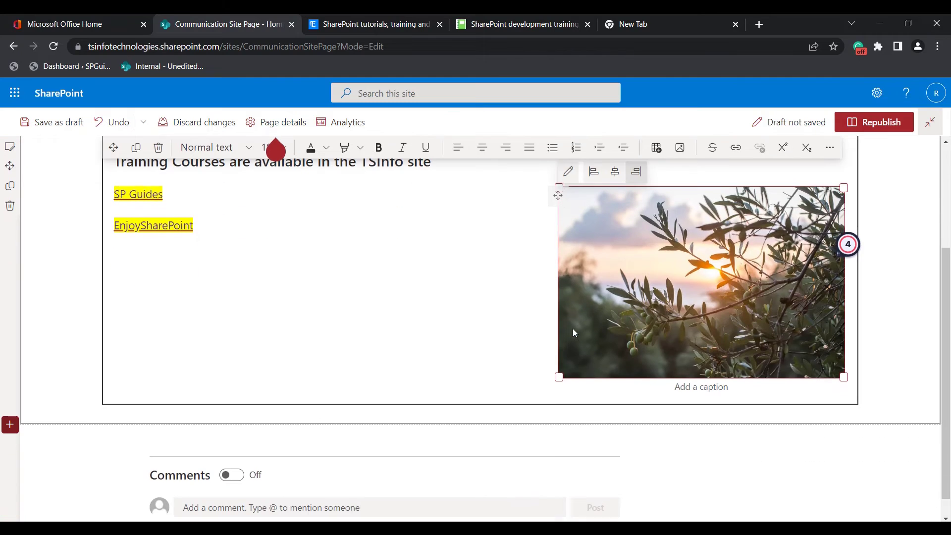
left_click(569, 170)
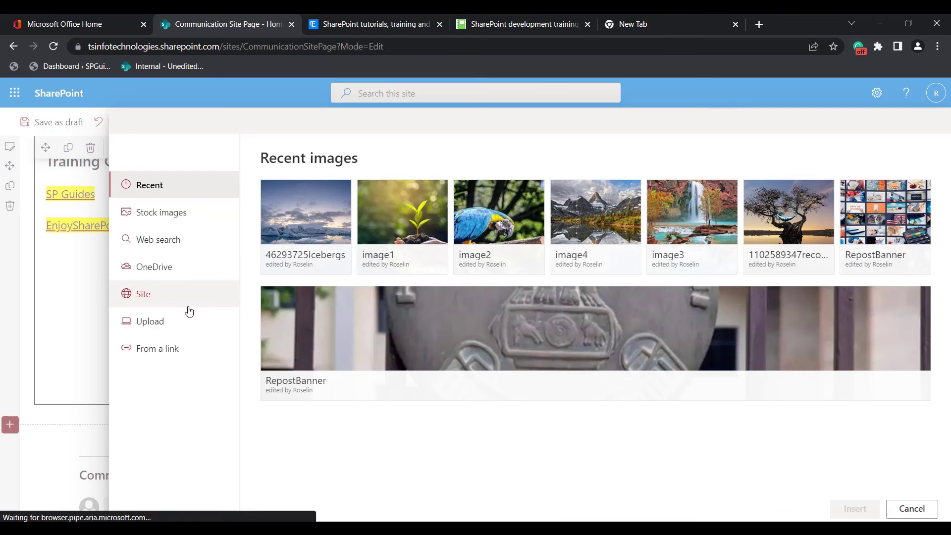
left_click(396, 234)
left_click(396, 235)
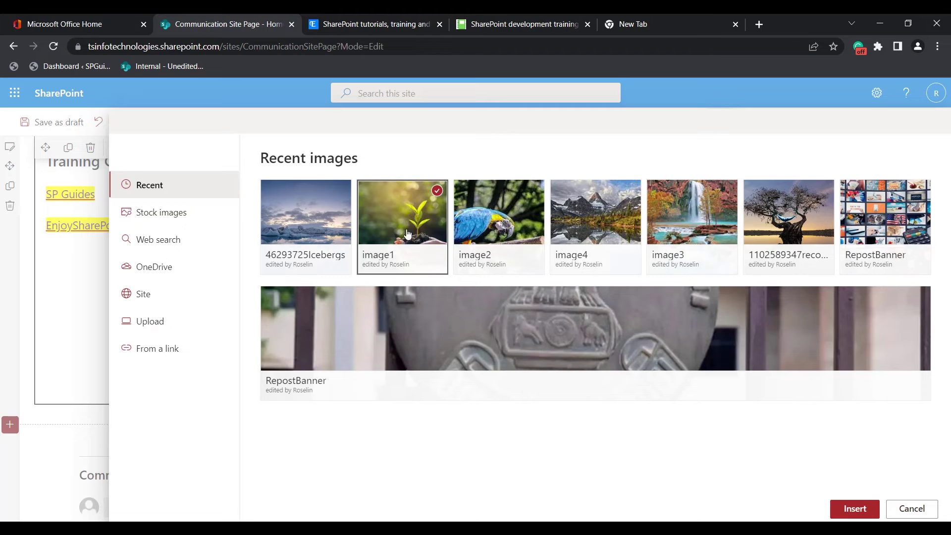
left_click(840, 511)
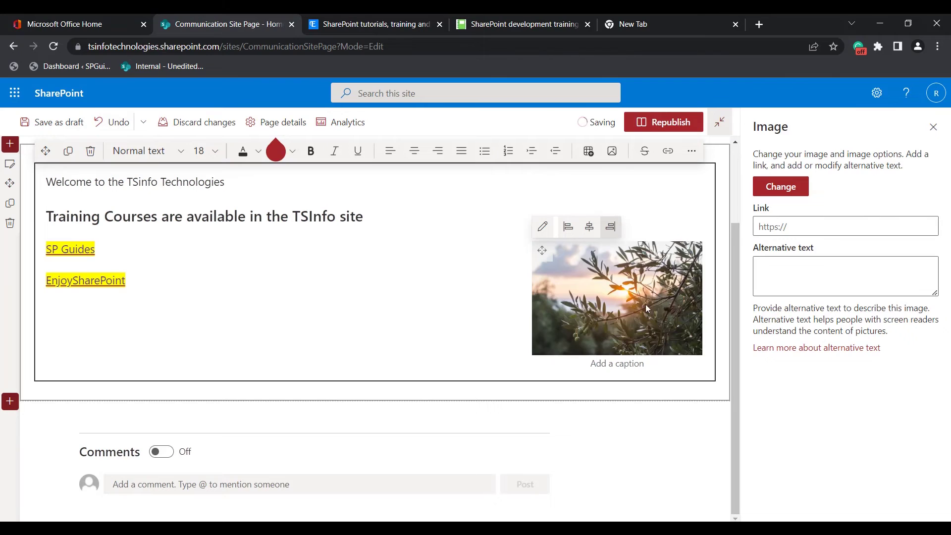
Caption the image "Nature" and republish the page
left_click(618, 369)
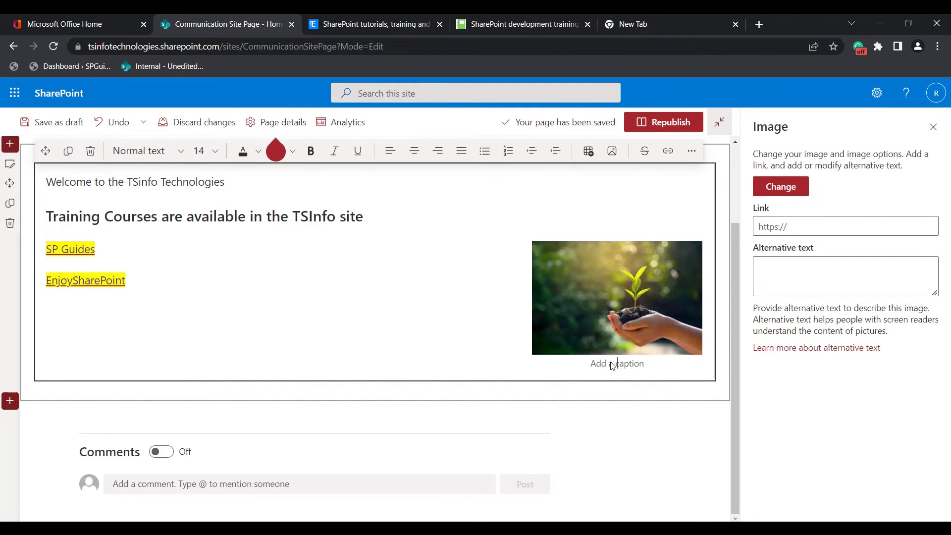
type("Nat")
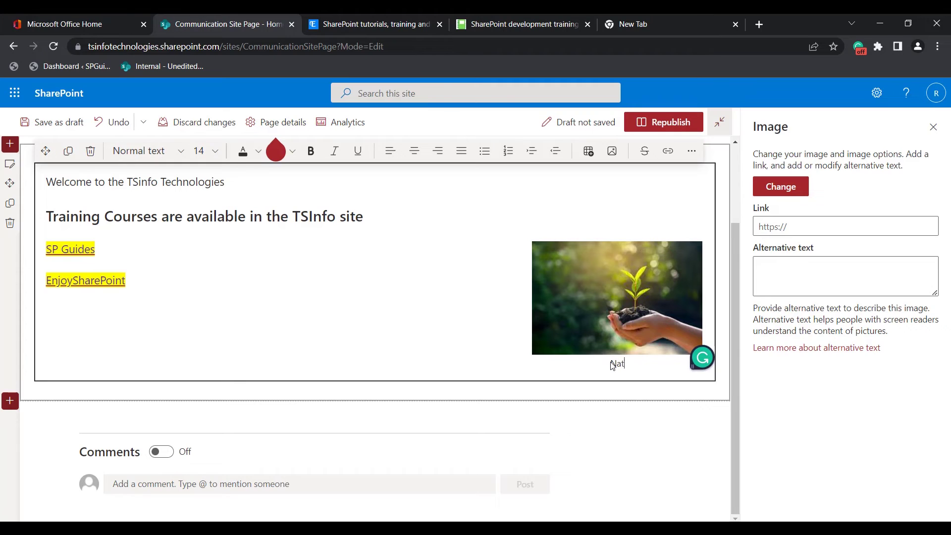
type("ure")
left_click(764, 268)
left_click_drag(824, 248, 756, 246)
left_click(786, 261)
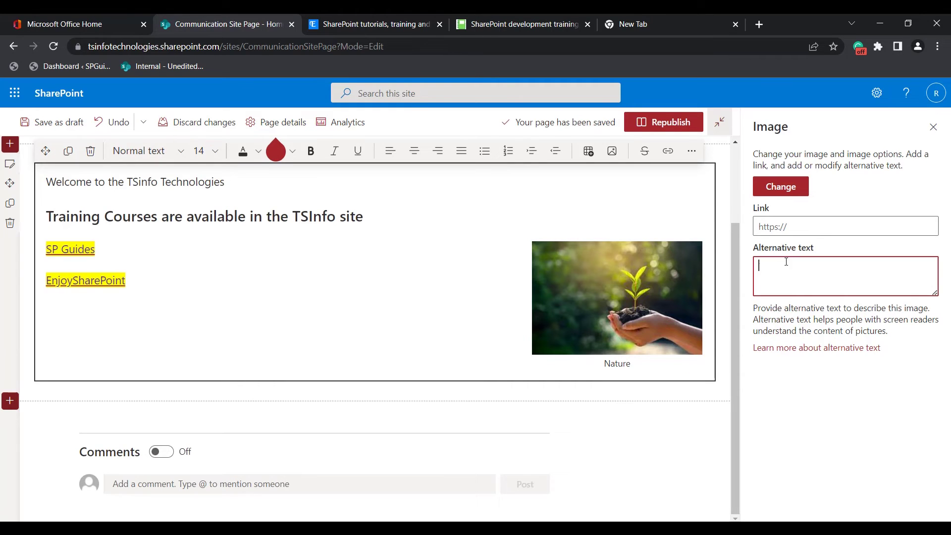
left_click(503, 286)
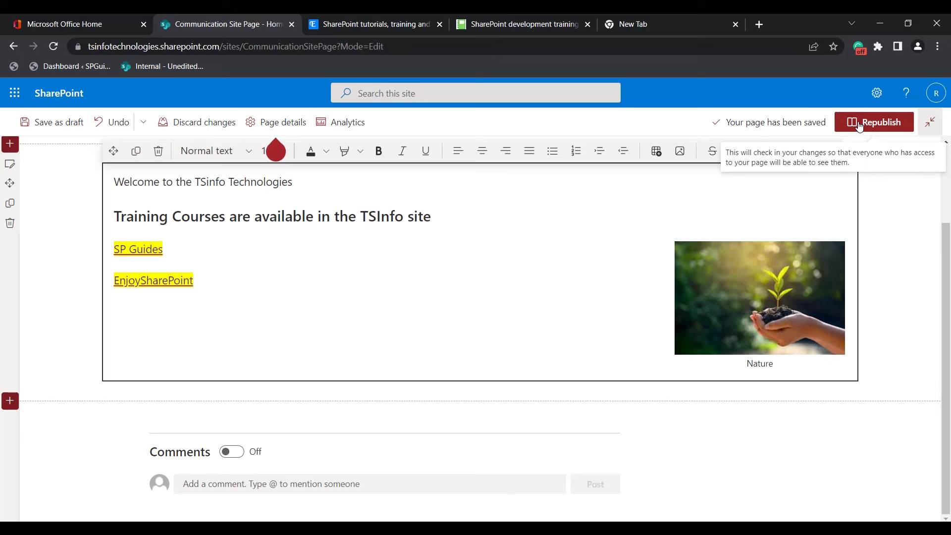
left_click(859, 125)
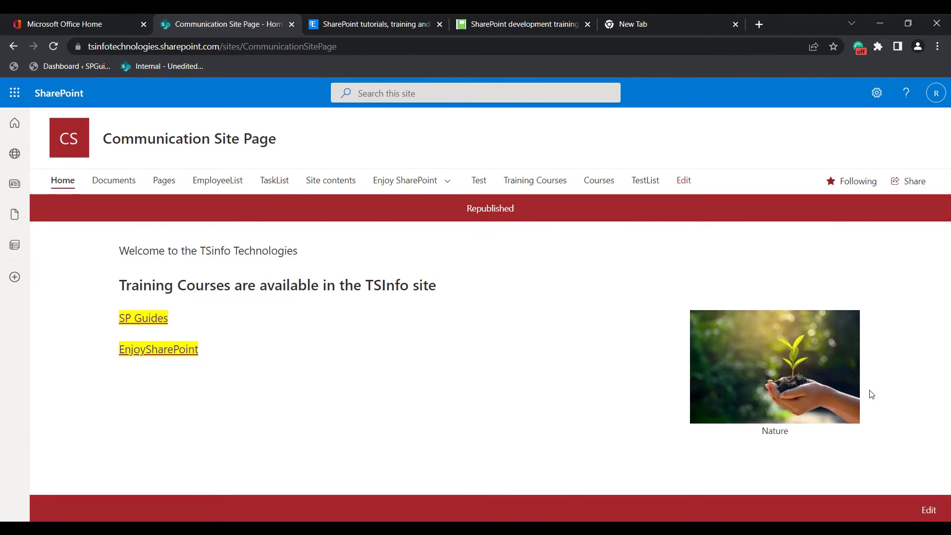
Reload the published page, reopen it for editing and insert a 3×3 table below the Training Courses heading
left_click(54, 47)
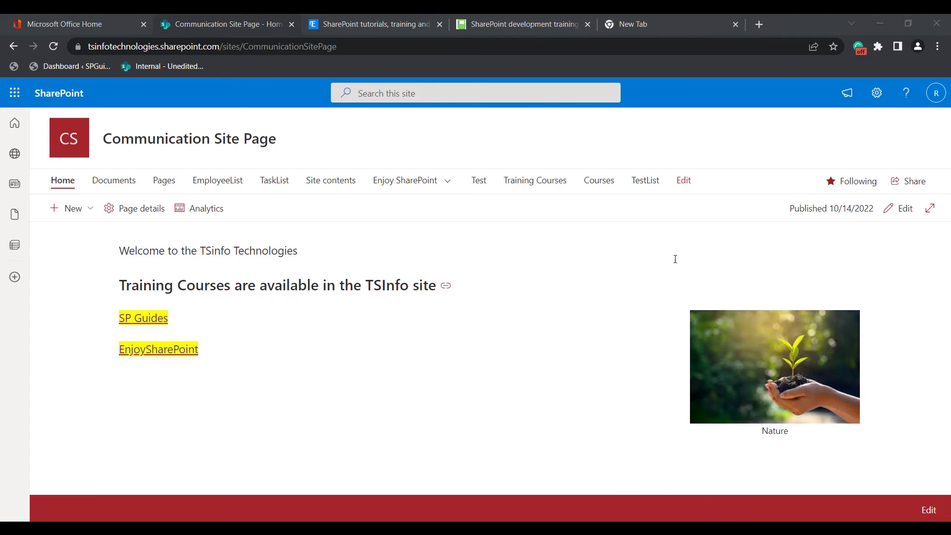
left_click(893, 222)
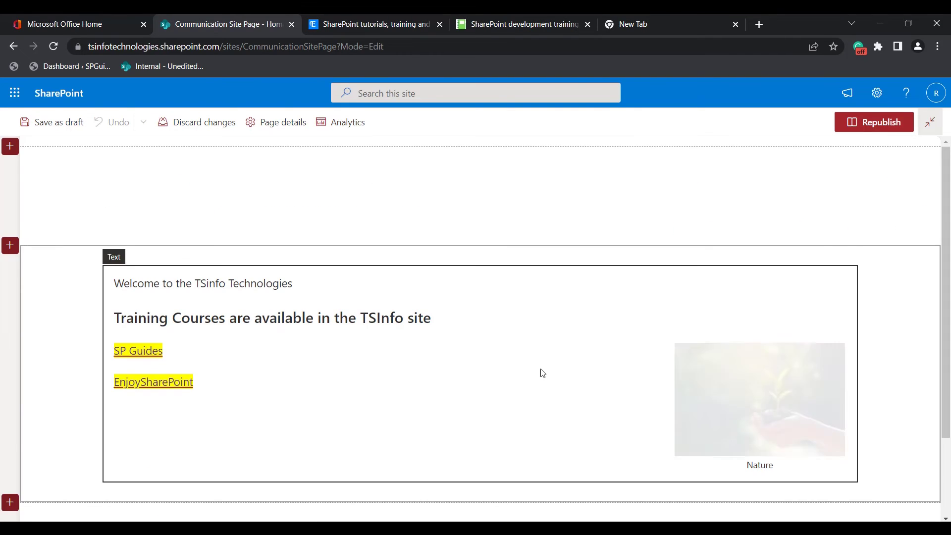
scroll(630, 259, "up", 1)
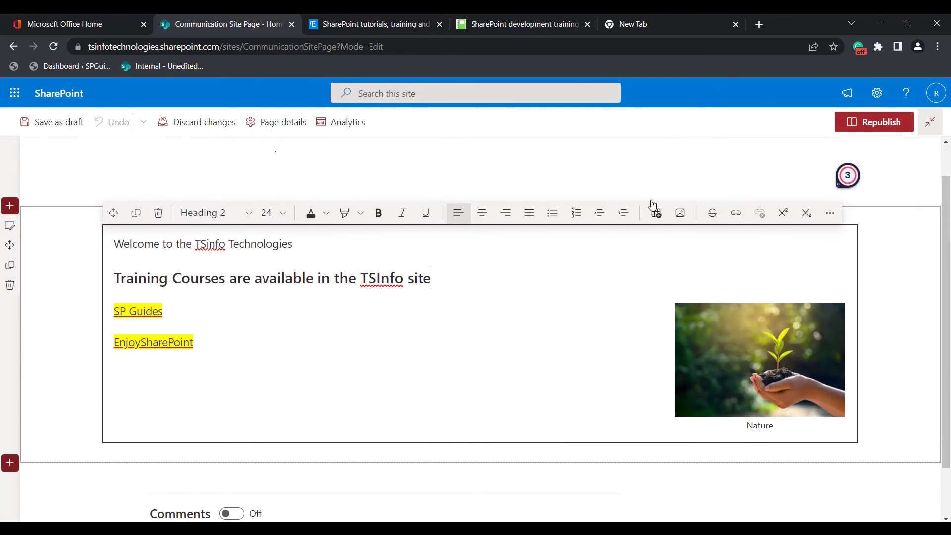
left_click(657, 214)
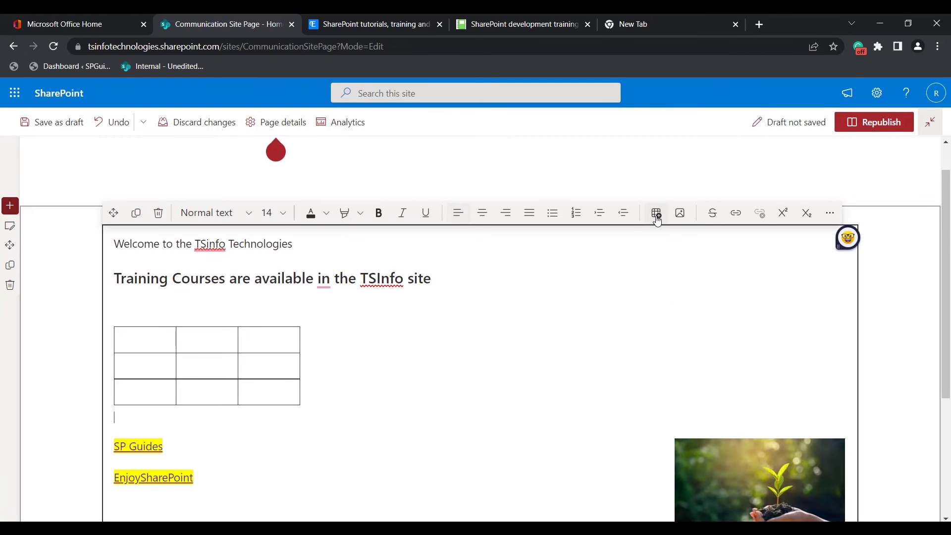
Fill the table with S.No, Employee Name and Employee ID headers, rows numbered 1 and 2, and each employee's name and ID
left_click(261, 335)
left_click(149, 340)
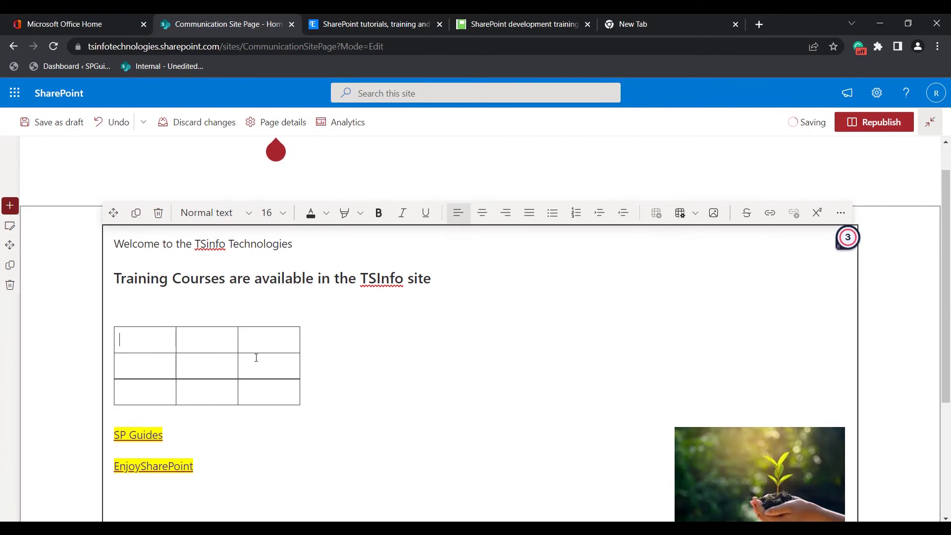
type("S.No")
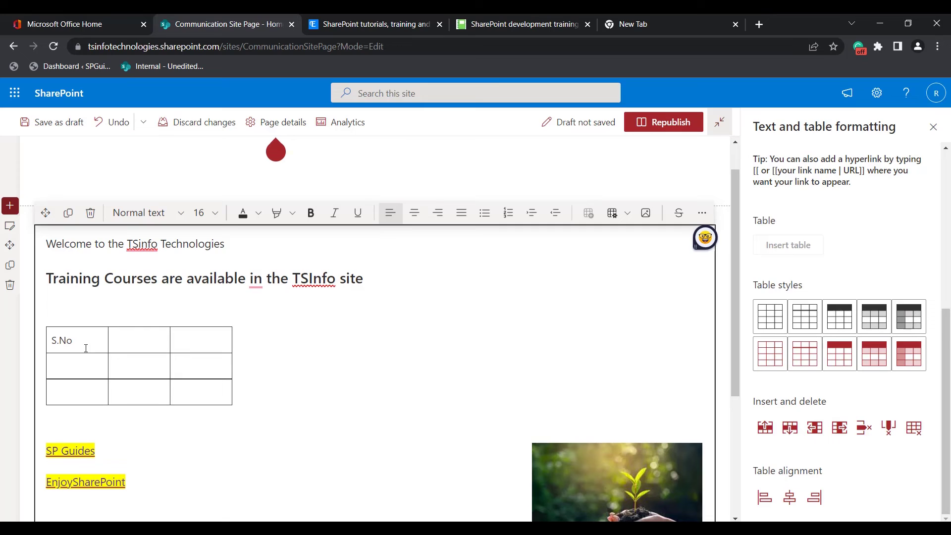
left_click(85, 363)
type("1")
key("Down")
type("2")
left_click(119, 341)
type("Employee Name")
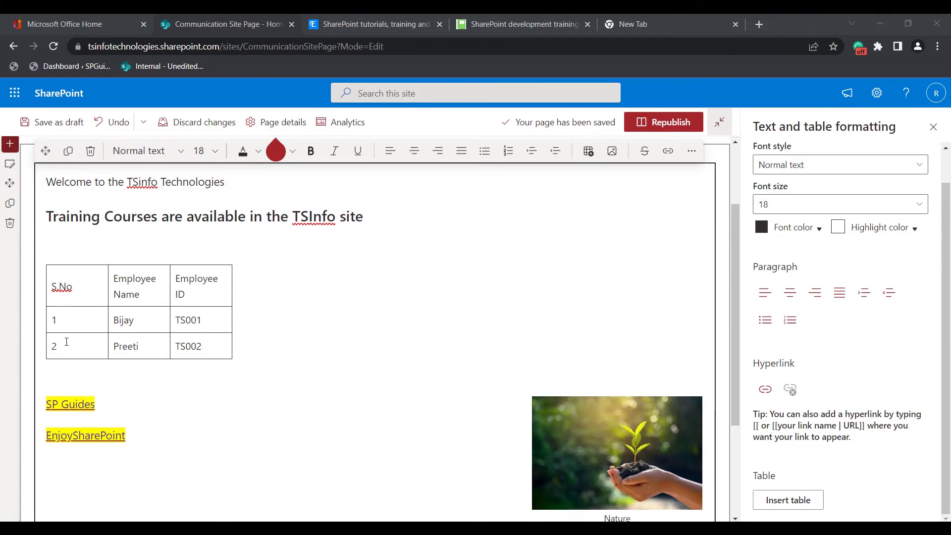
Try several plain and themed styles on the employee table, ending with the black Header style
left_click_drag(140, 294, 121, 278)
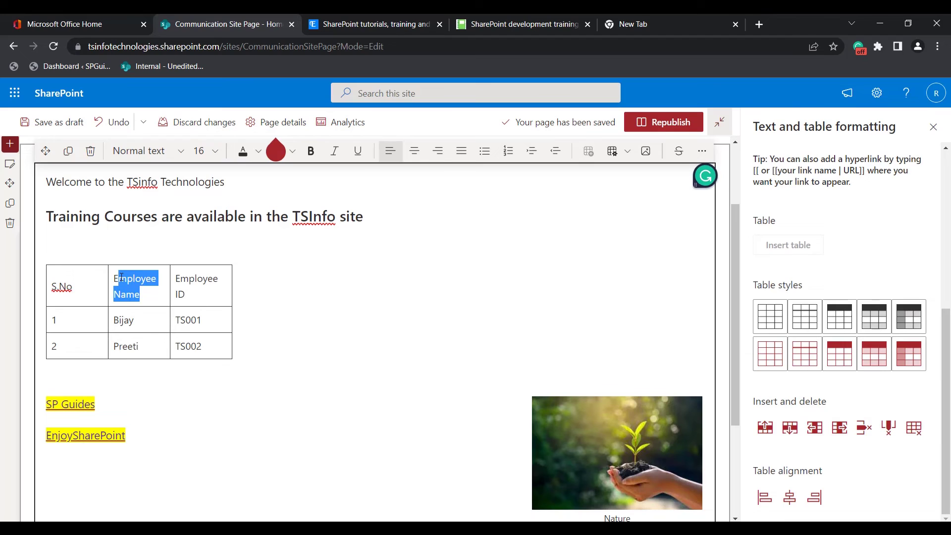
left_click(112, 331)
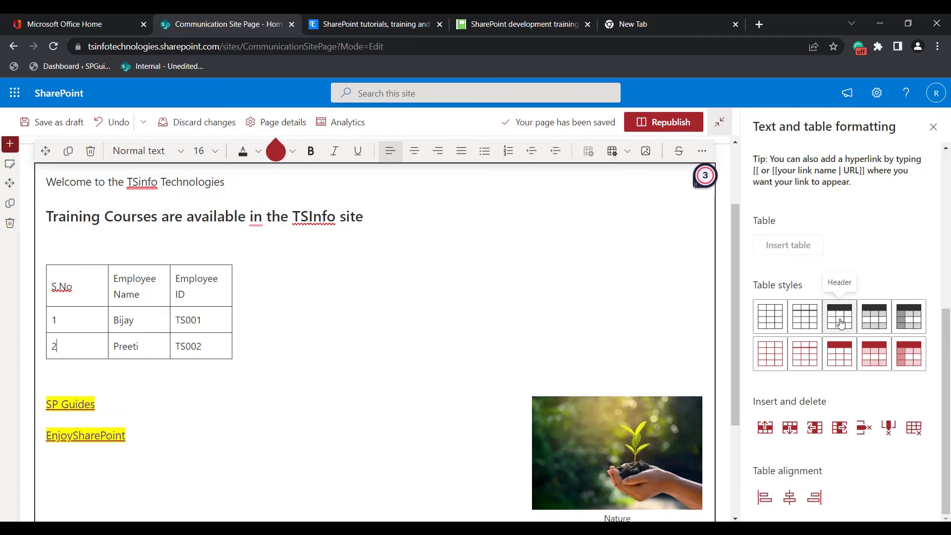
left_click(841, 323)
left_click(909, 317)
left_click(793, 365)
left_click(840, 358)
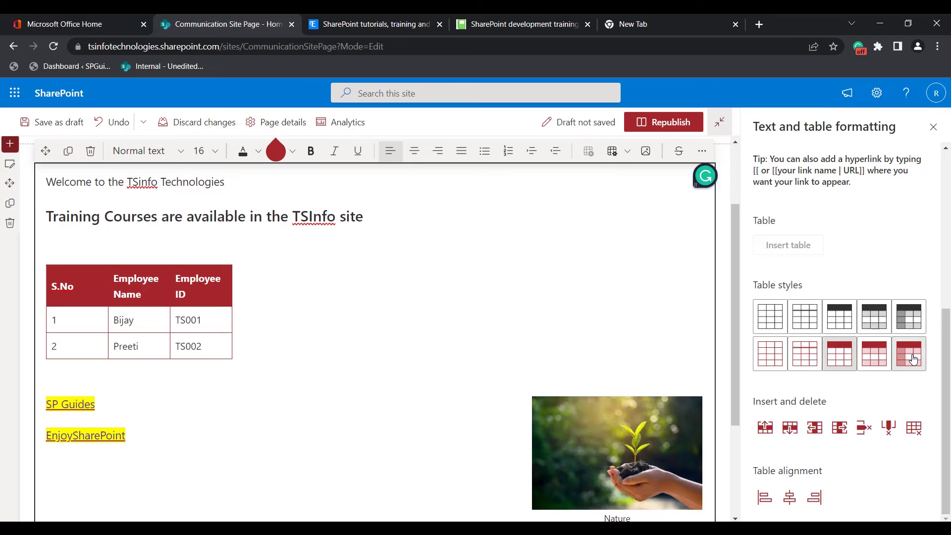
left_click(913, 359)
left_click(849, 322)
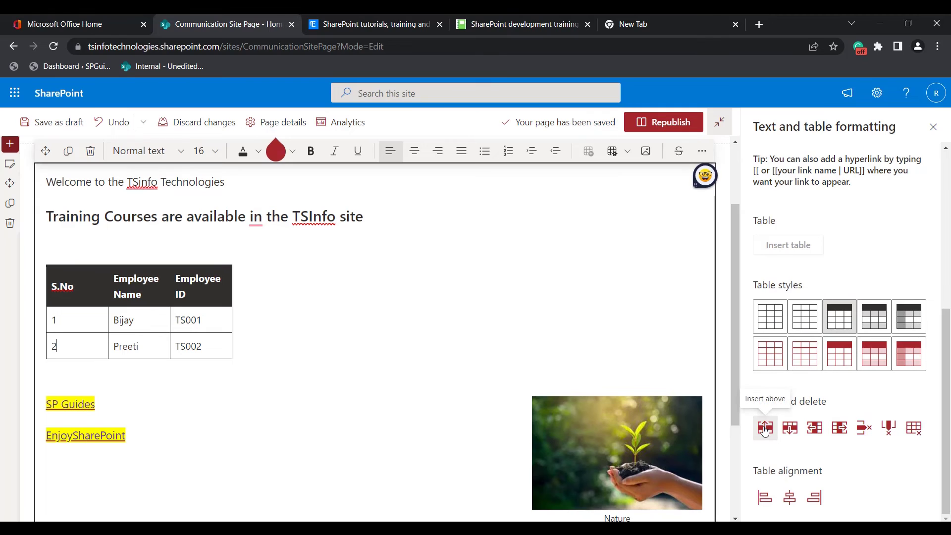
Try inserting a blank row above and below the table's header row, undoing each insertion
left_click(178, 294)
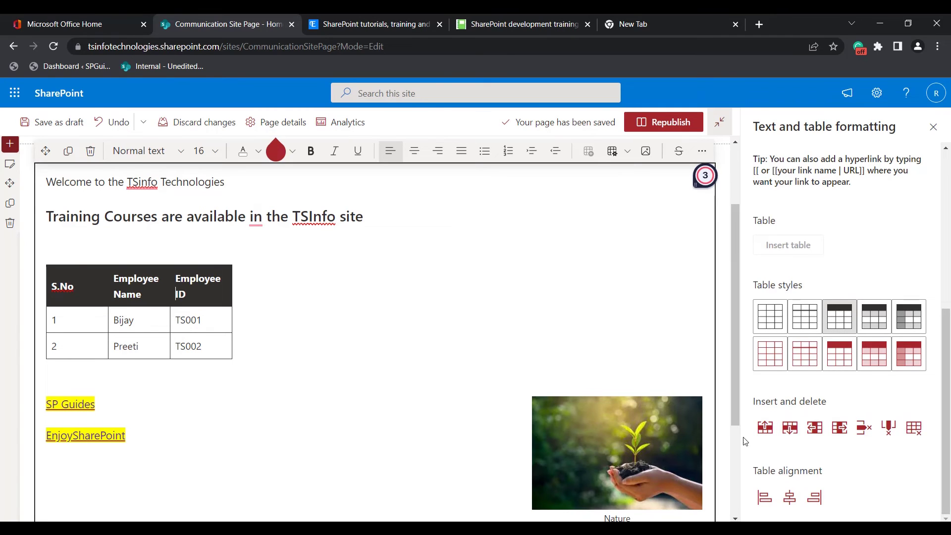
left_click(765, 428)
key("ctrl+z")
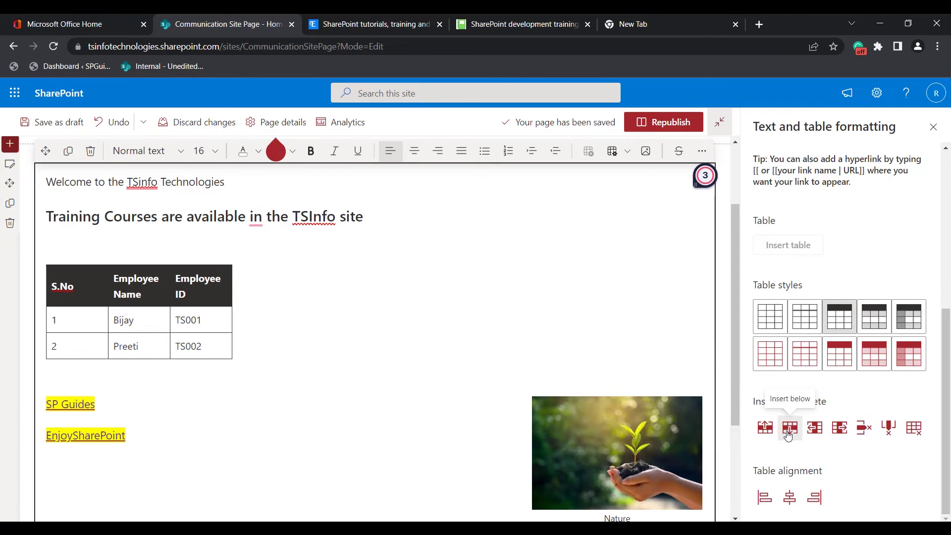
left_click(789, 434)
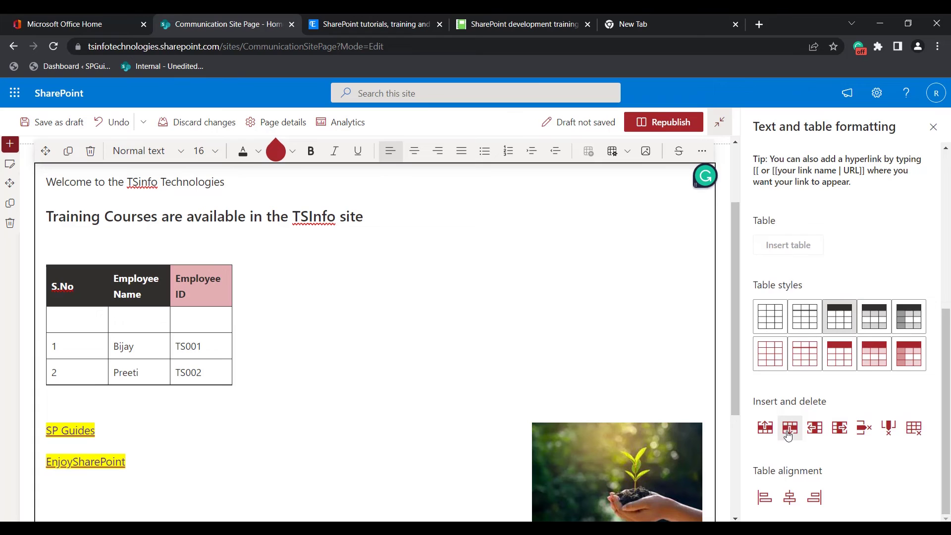
left_click(89, 313)
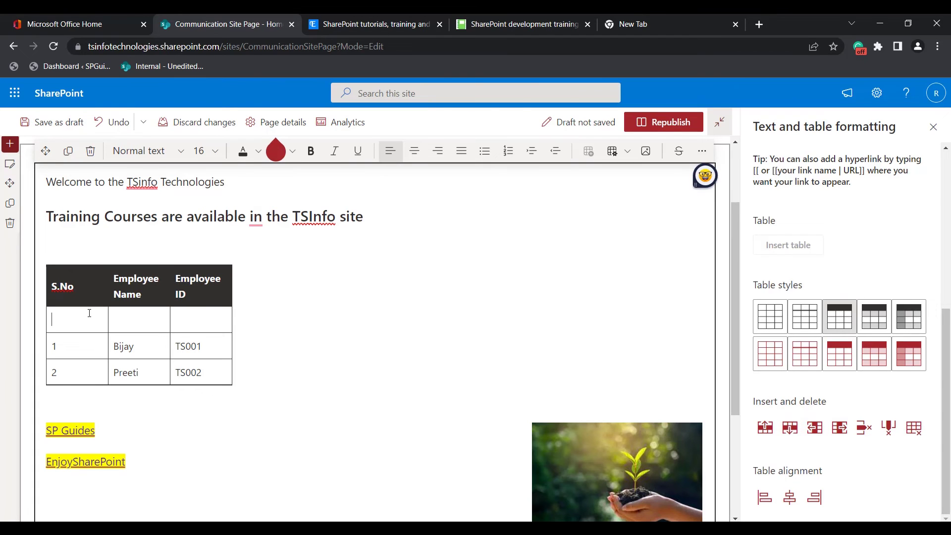
key("ctrl+z")
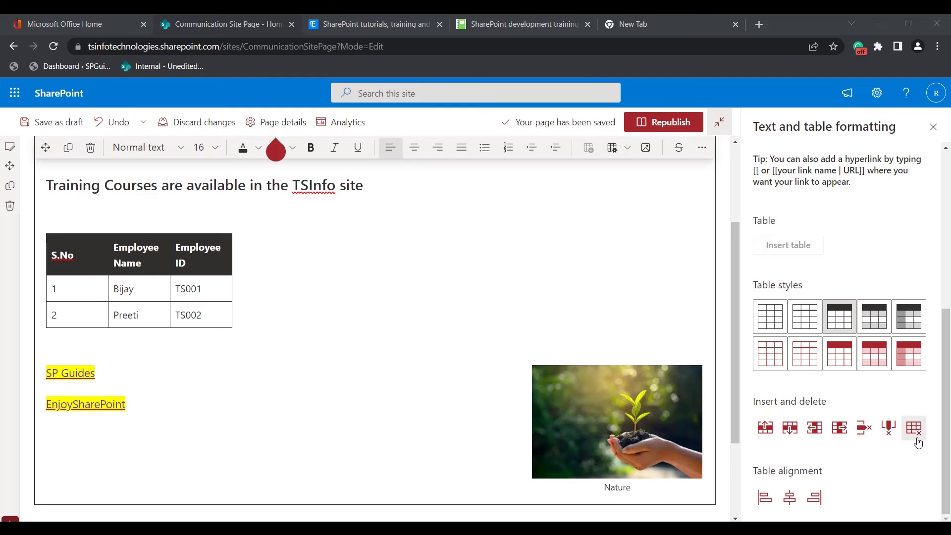
Align the employee table to the left
left_click(763, 499)
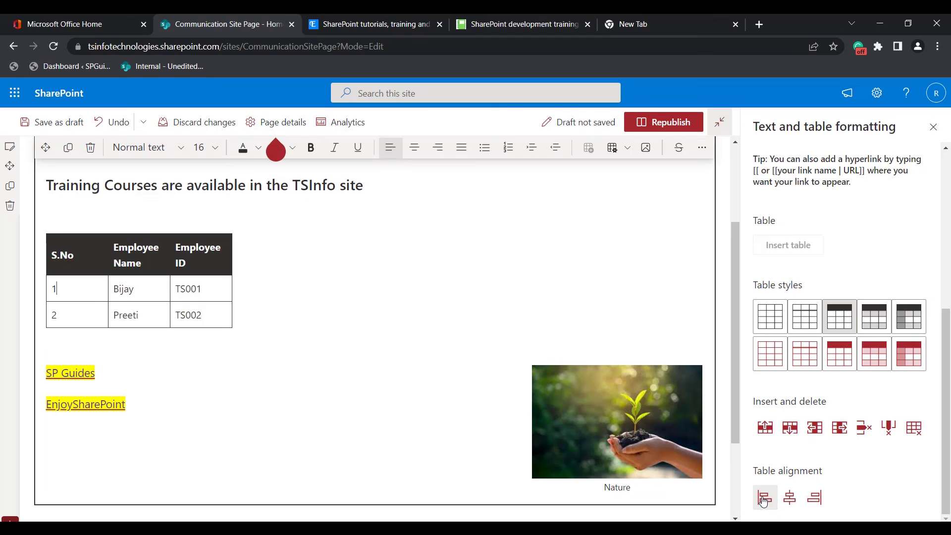
Try center and right alignment on the employee table, ending with center alignment
left_click(787, 501)
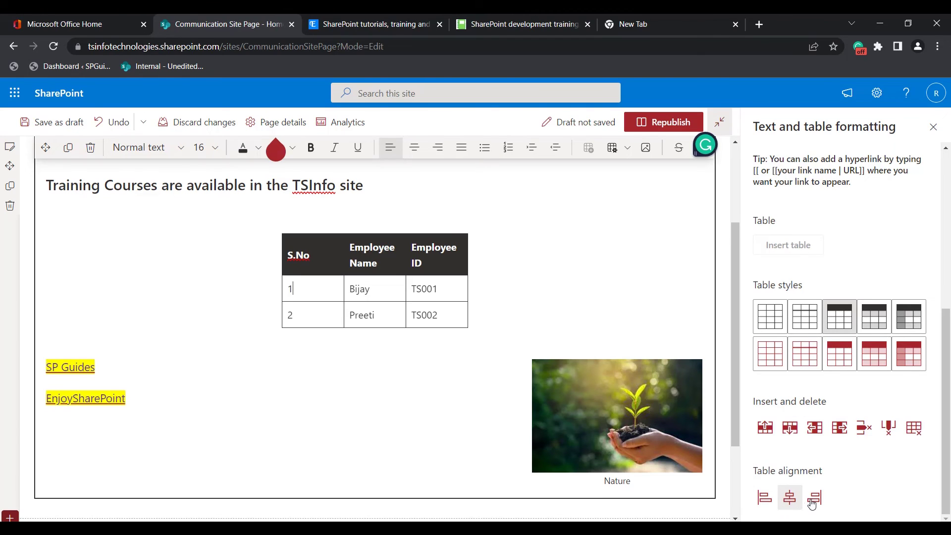
left_click(806, 504)
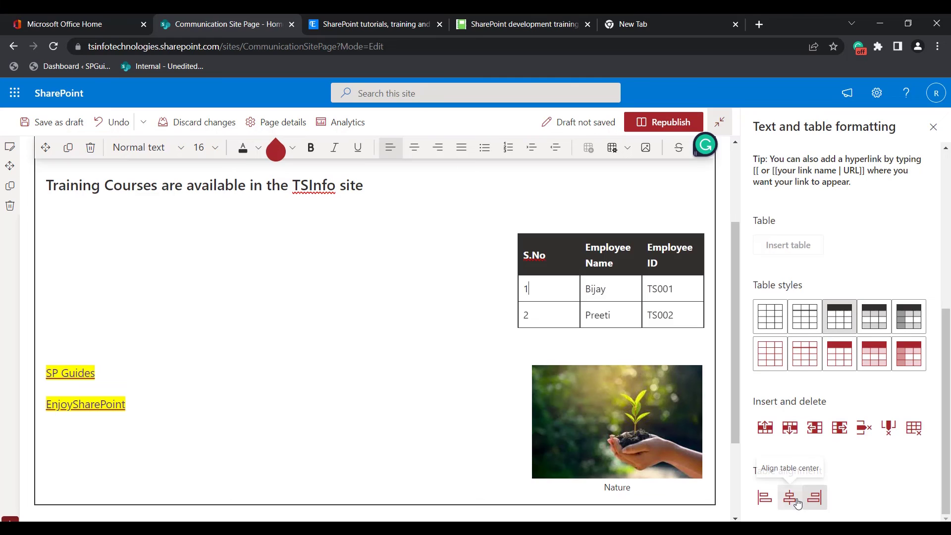
left_click(790, 498)
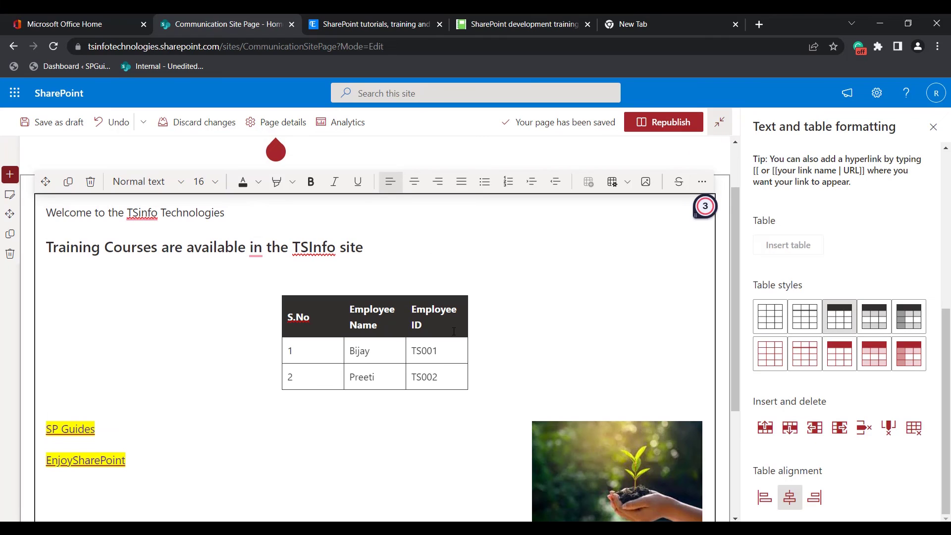
Look over the finished Text web part and republish the communication site page
scroll(505, 325, "down", 3)
scroll(522, 296, "up", 1)
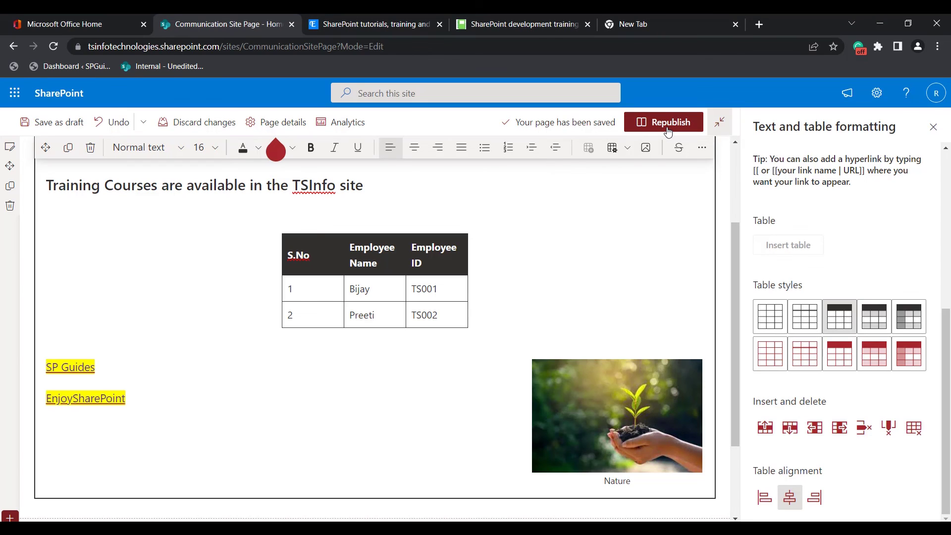
left_click(689, 124)
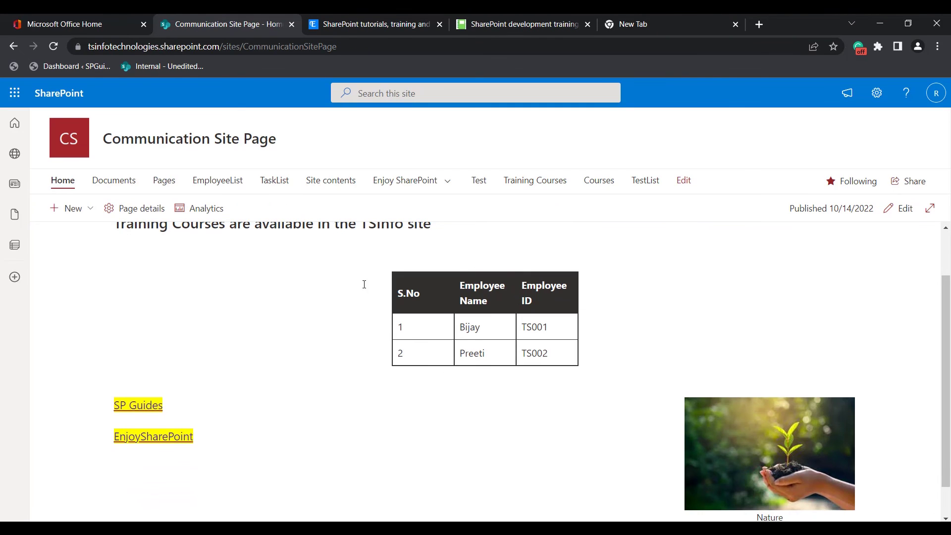
Review the published page's welcome text and heading, the two highlighted hyperlinks, the captioned image and the employee table
scroll(587, 394, "up", 1)
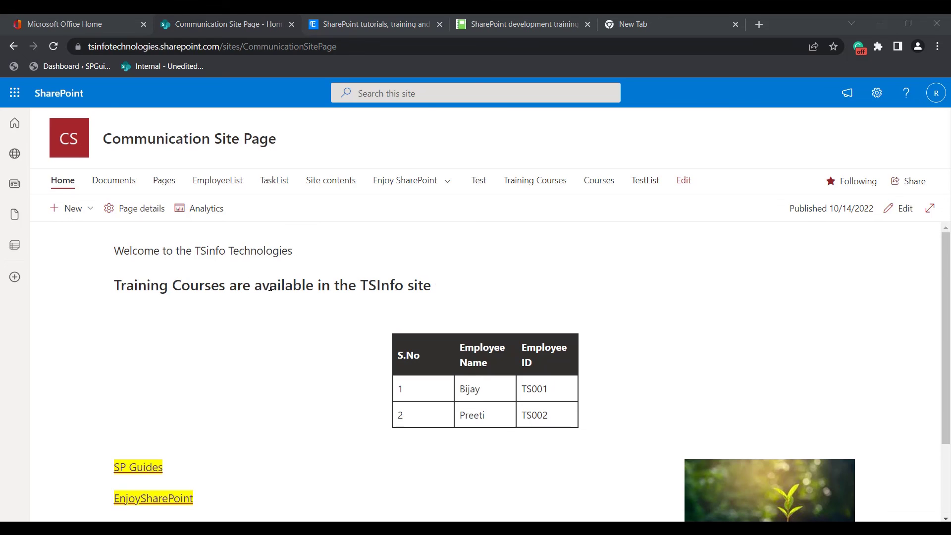
left_click_drag(128, 238, 394, 298)
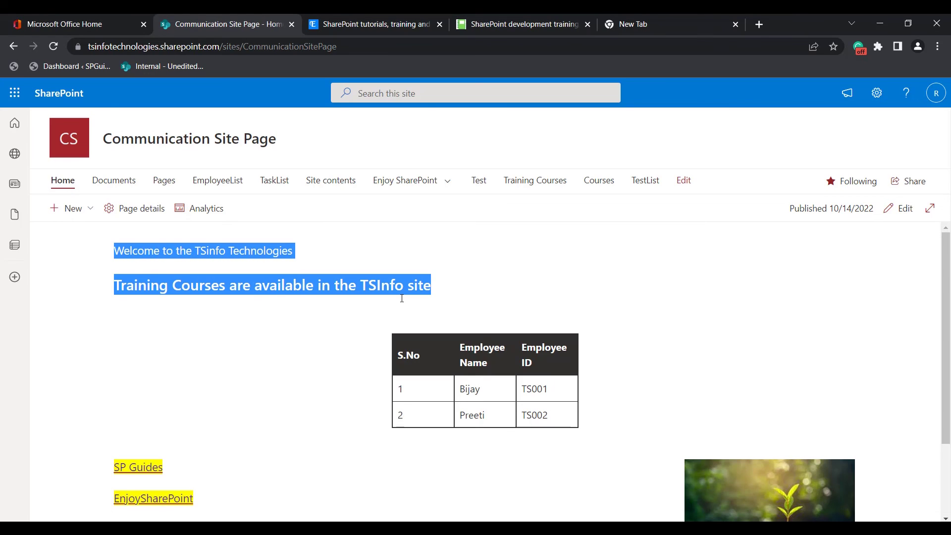
left_click(301, 314)
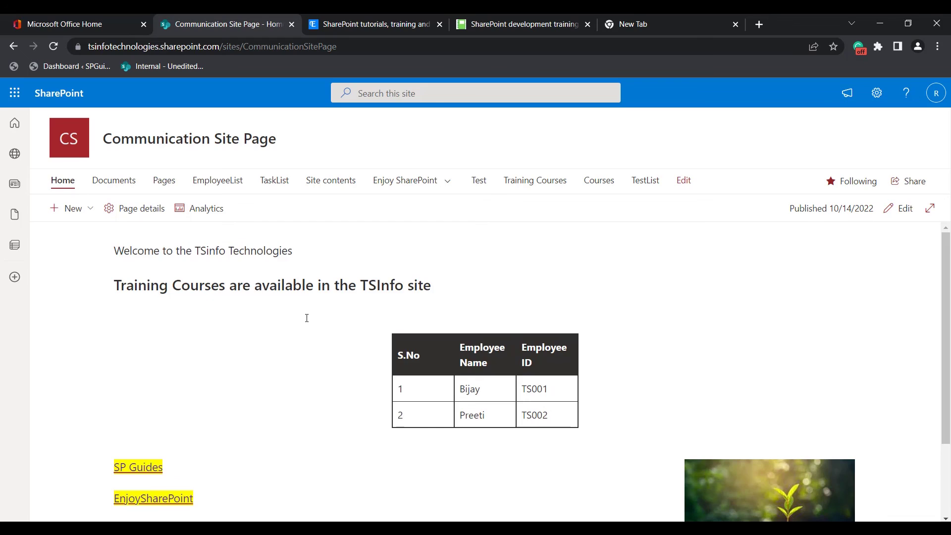
scroll(308, 319, "down", 2)
left_click_drag(220, 396, 111, 354)
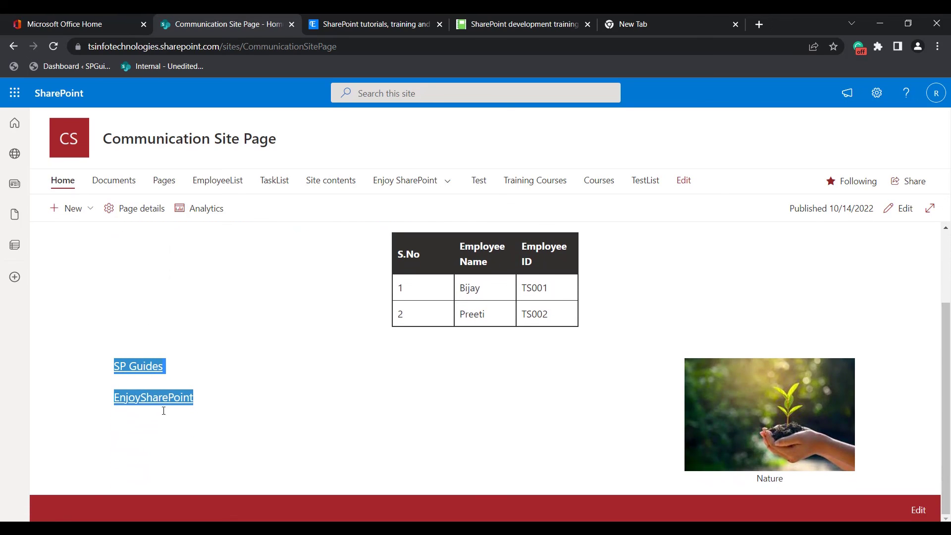
left_click(328, 410)
scroll(661, 436, "up", 1)
scroll(693, 411, "down", 1)
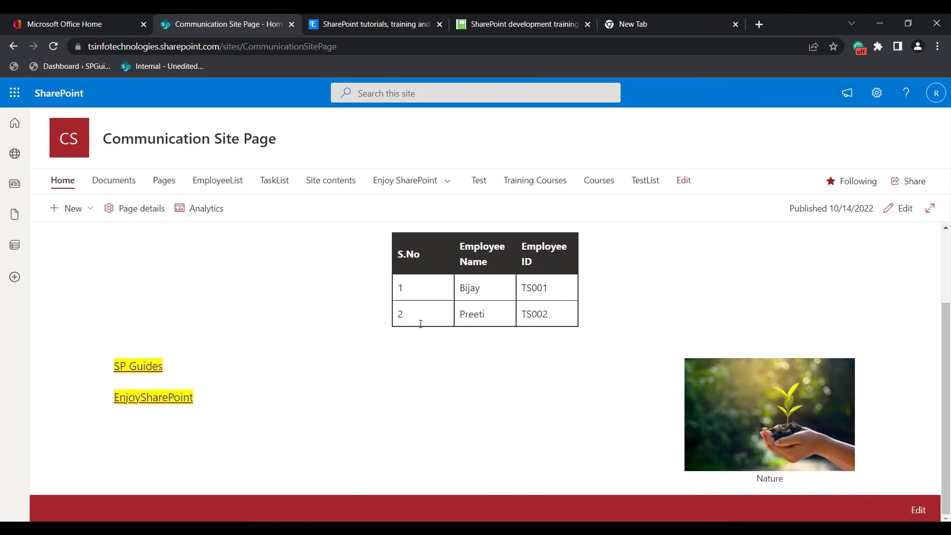
scroll(420, 324, "up", 1)
left_click_drag(383, 294, 569, 379)
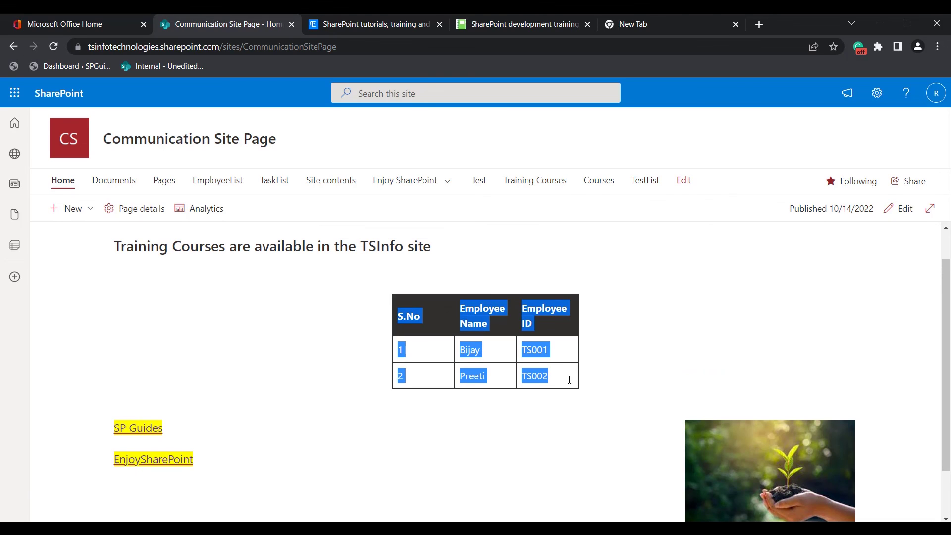
left_click(357, 304)
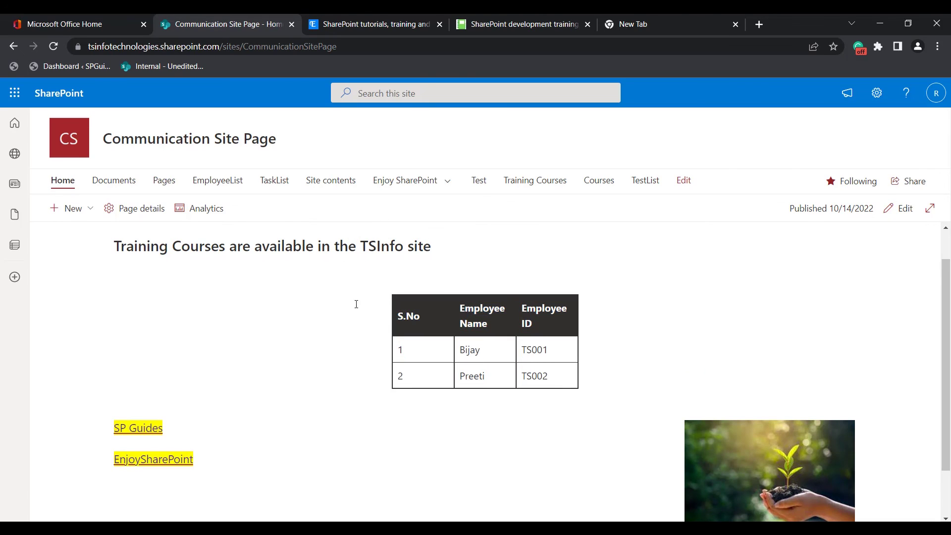